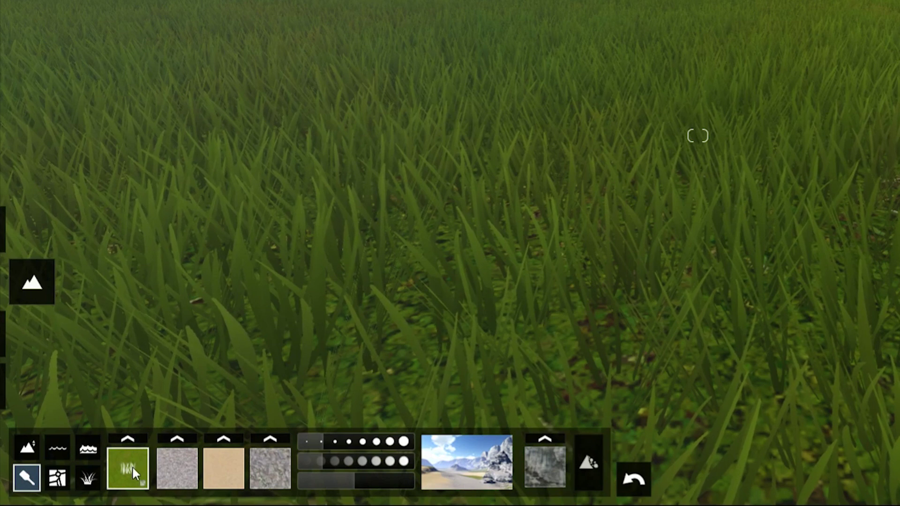
# - Swap the base ground texture to ColdGrass, then to the grey ThailandGravel
pyautogui.click(124, 439)
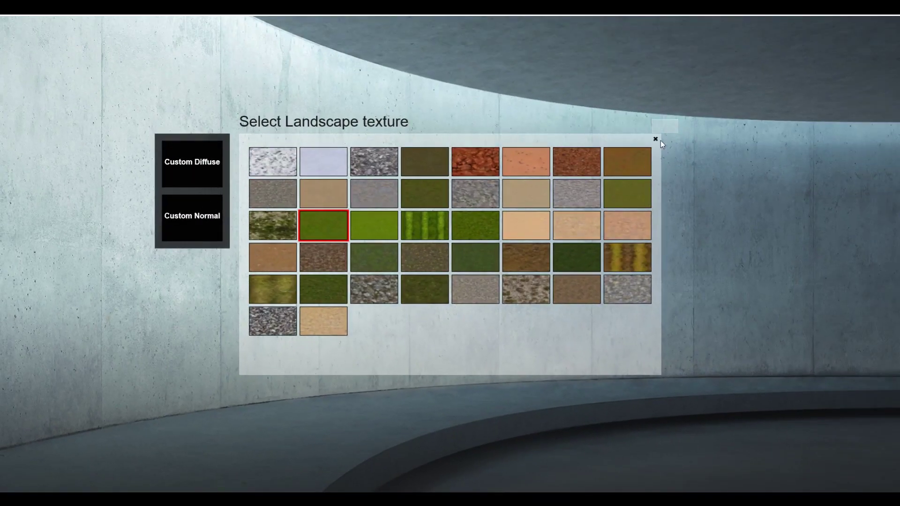
pyautogui.click(655, 138)
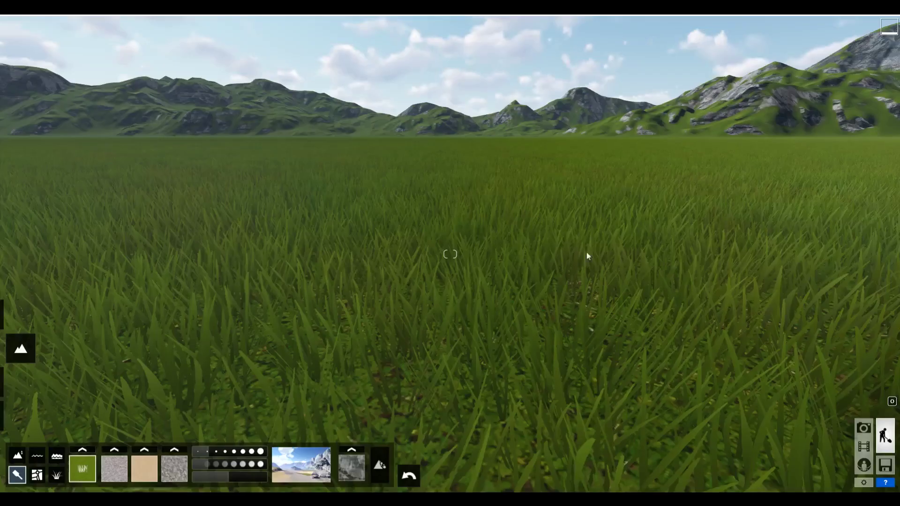
pyautogui.click(81, 450)
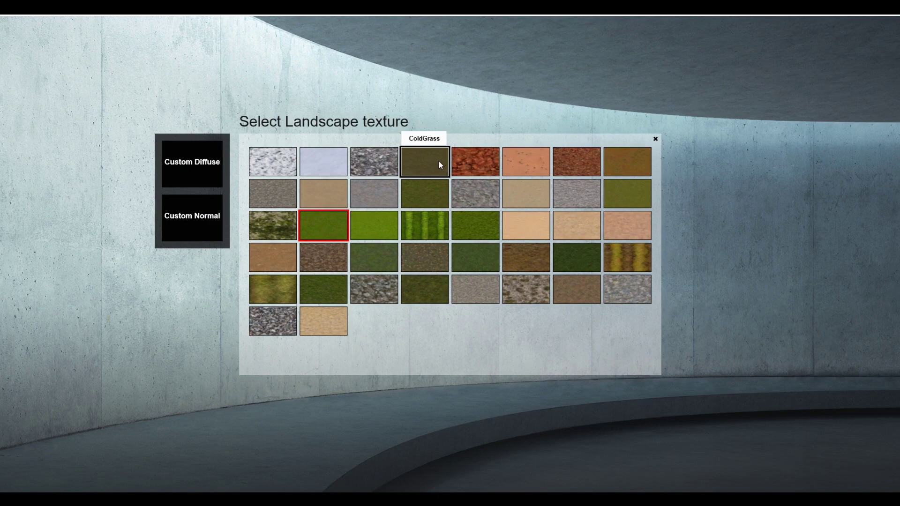
pyautogui.click(413, 164)
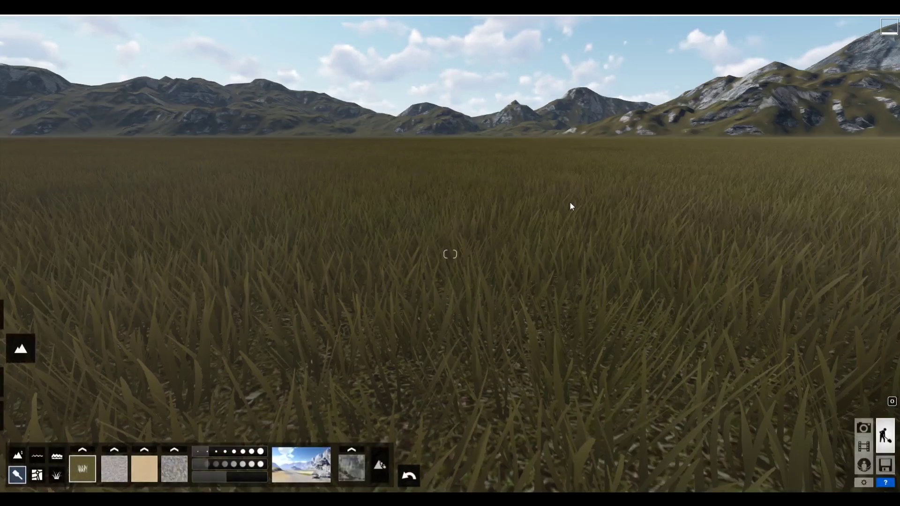
pyautogui.click(85, 454)
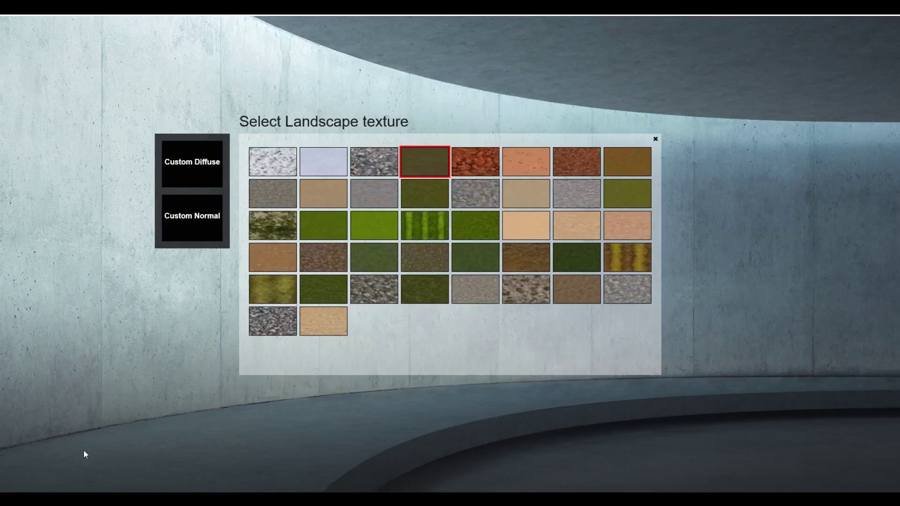
pyautogui.click(569, 195)
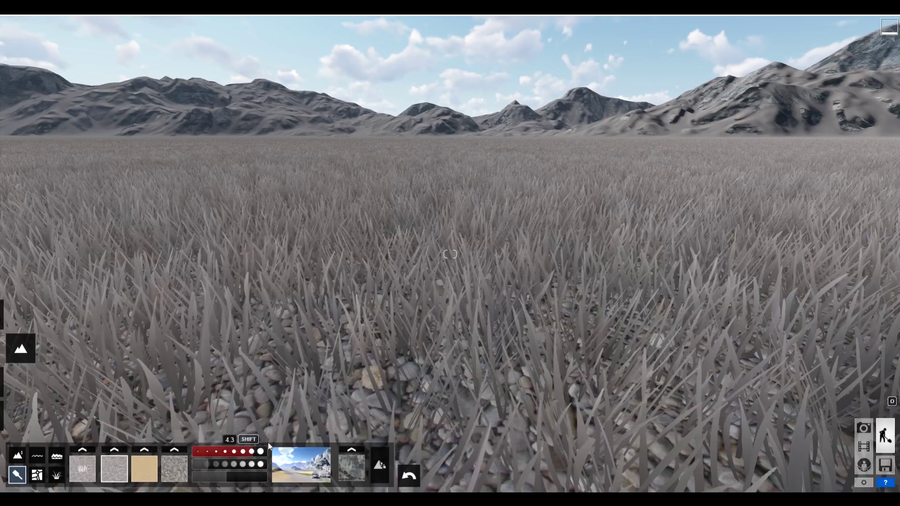
# - Paint a lighter gravel patch with the second slot and trim it into a curved path
pyautogui.scroll(-5, 515, 310)
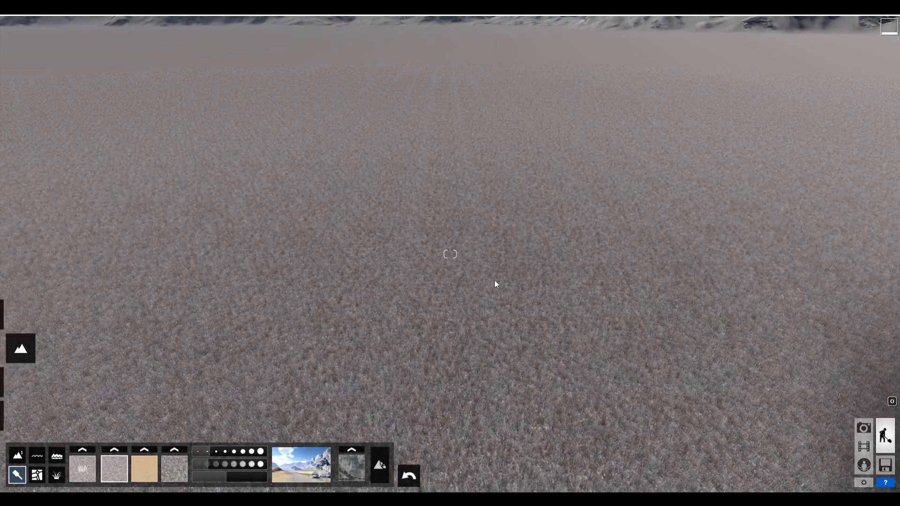
pyautogui.moveTo(494, 280); pyautogui.dragTo(530, 262)
pyautogui.moveTo(388, 345)
pyautogui.mouseDown()
pyautogui.moveTo(488, 256)
pyautogui.moveTo(471, 248)
pyautogui.mouseUp()
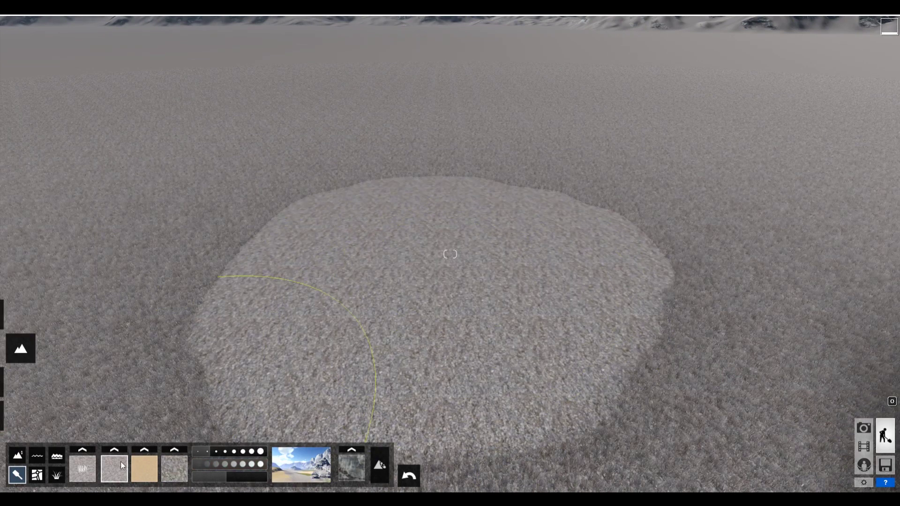
pyautogui.click(427, 294)
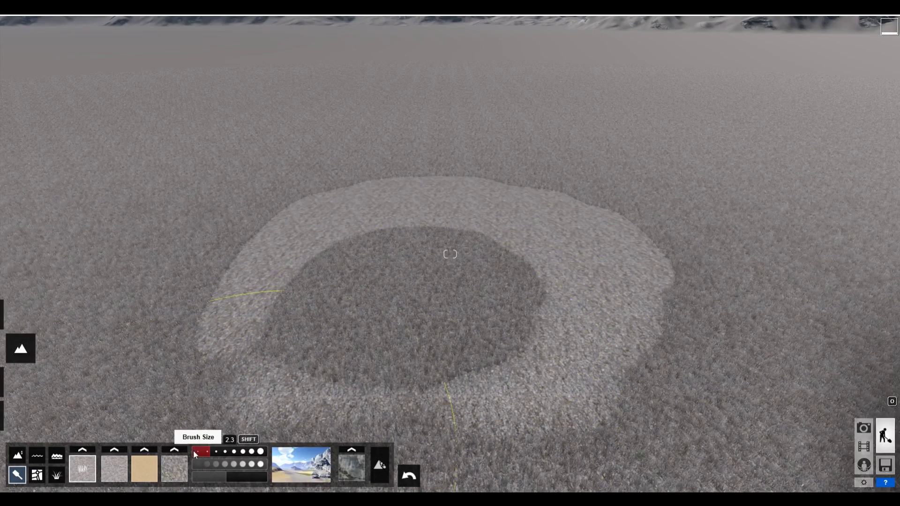
pyautogui.moveTo(632, 248)
pyautogui.mouseDown()
pyautogui.moveTo(583, 297)
pyautogui.moveTo(569, 370)
pyautogui.mouseUp()
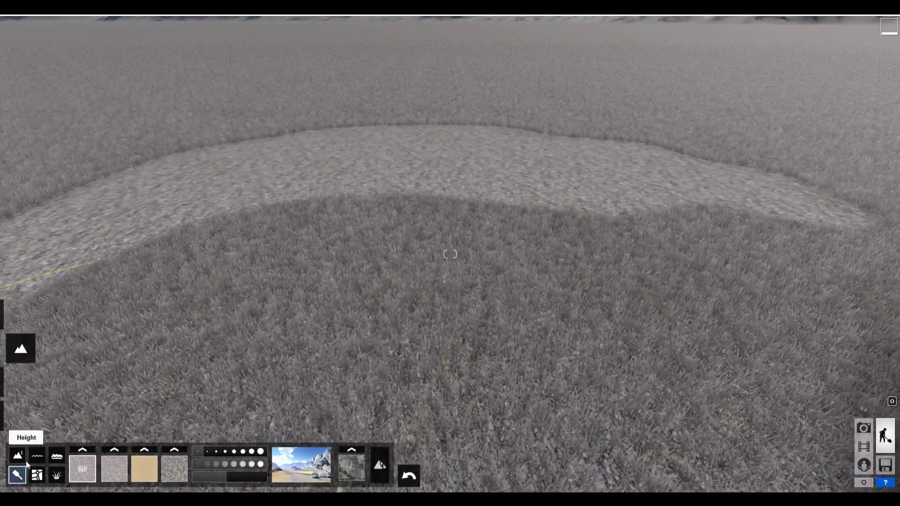
pyautogui.click(57, 475)
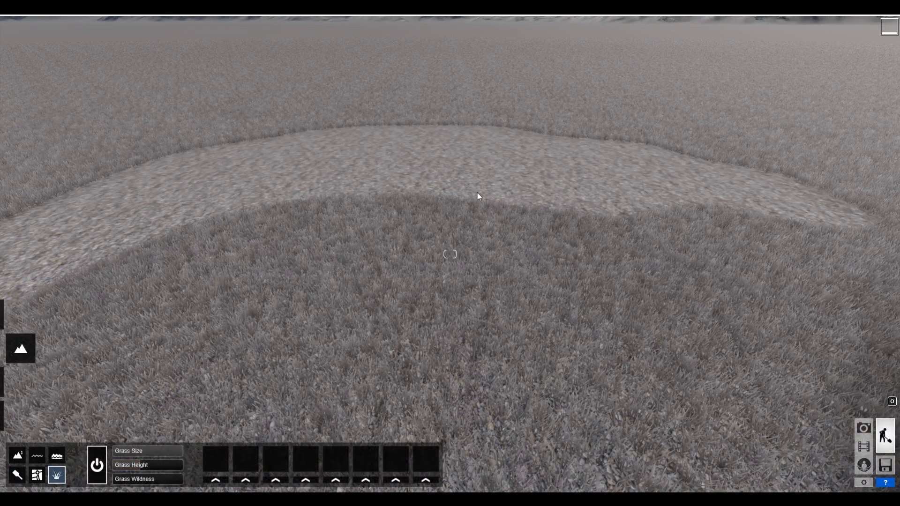
# - Change the base ground texture to dark green grass and pull back to view the path
pyautogui.click(17, 475)
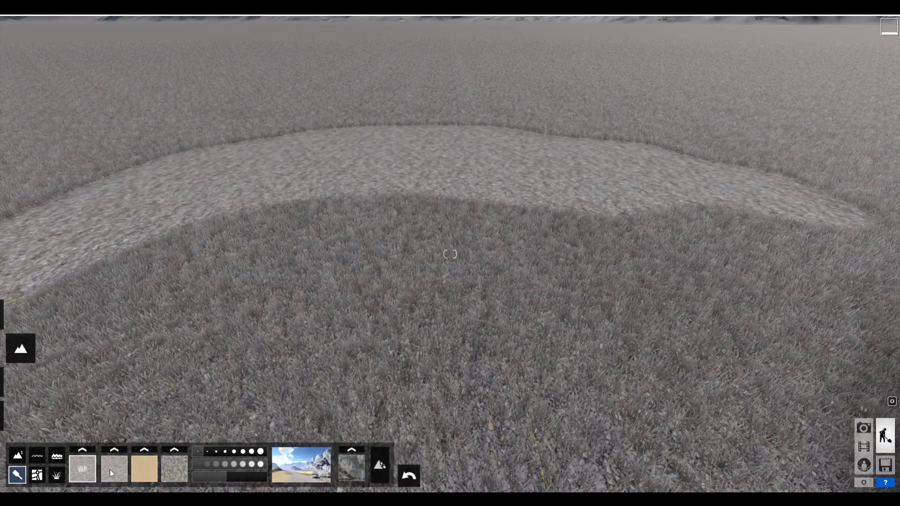
pyautogui.click(83, 451)
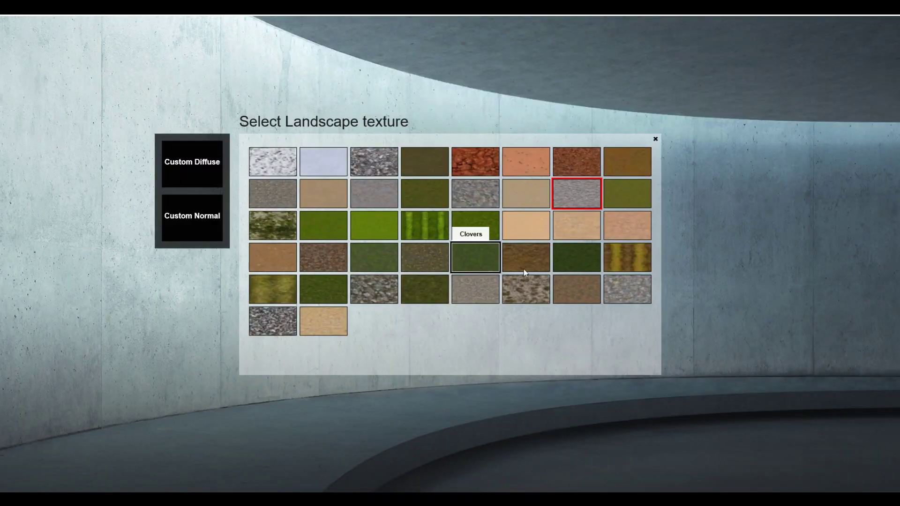
pyautogui.click(375, 330)
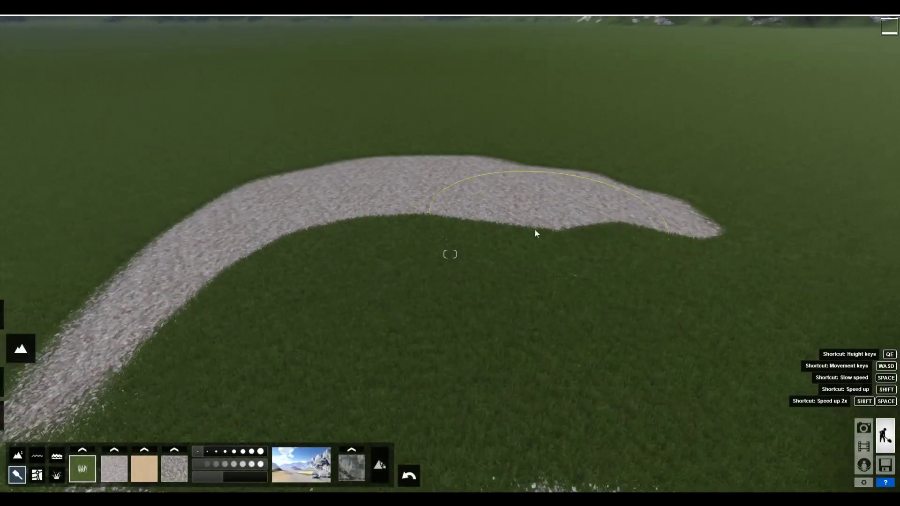
pyautogui.press('s')
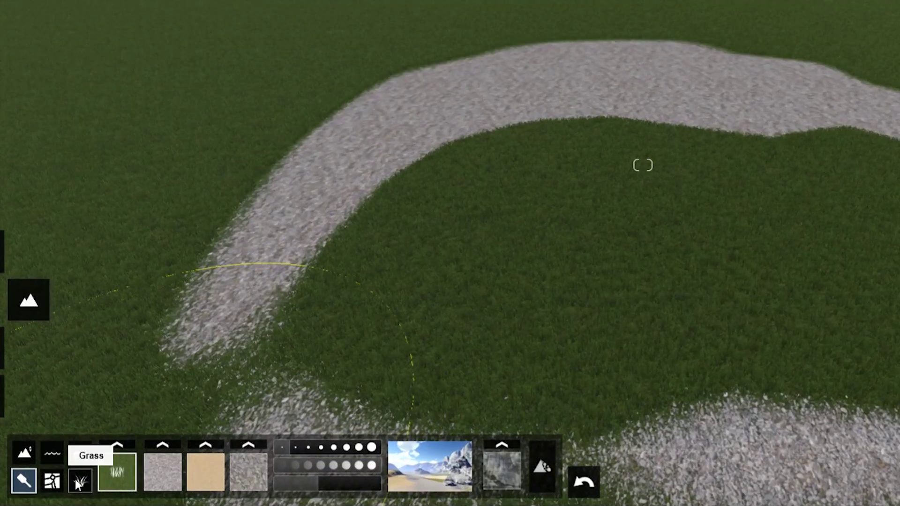
pyautogui.click(64, 476)
# - Set grass size to 0.2, grass height to the maximum 4.0, and raise grass wildness
pyautogui.moveTo(225, 448)
pyautogui.mouseDown()
pyautogui.moveTo(169, 447)
pyautogui.moveTo(526, 345)
pyautogui.mouseUp()
pyautogui.scroll(3, 569, 325)
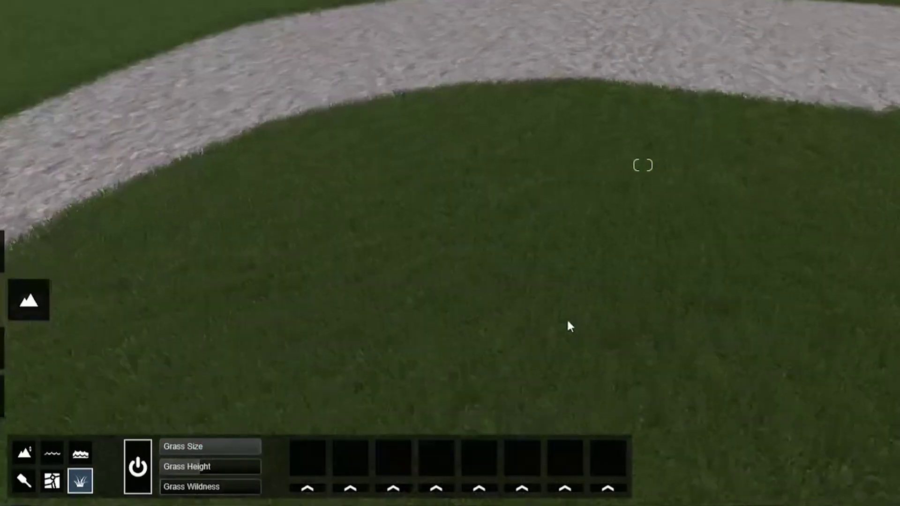
pyautogui.scroll(3, 572, 325)
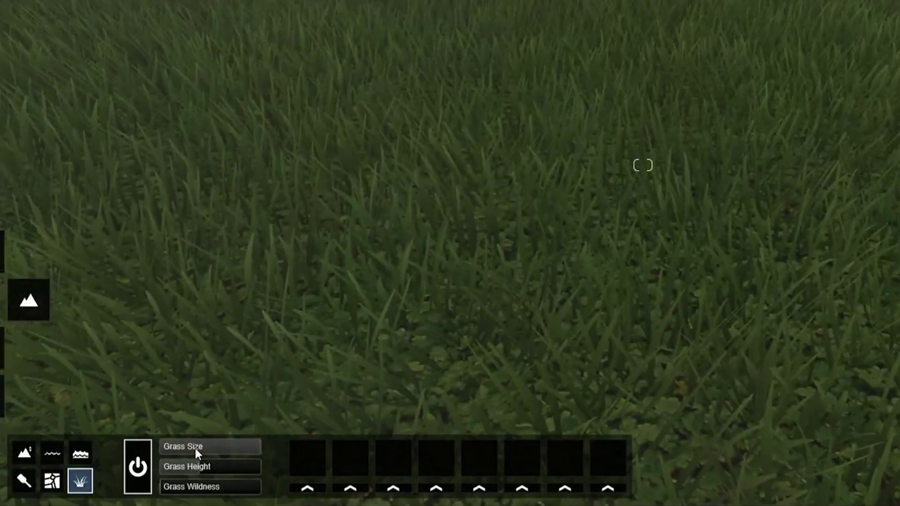
pyautogui.moveTo(195, 448)
pyautogui.mouseDown()
pyautogui.moveTo(187, 443)
pyautogui.moveTo(279, 443)
pyautogui.moveTo(140, 432)
pyautogui.mouseUp()
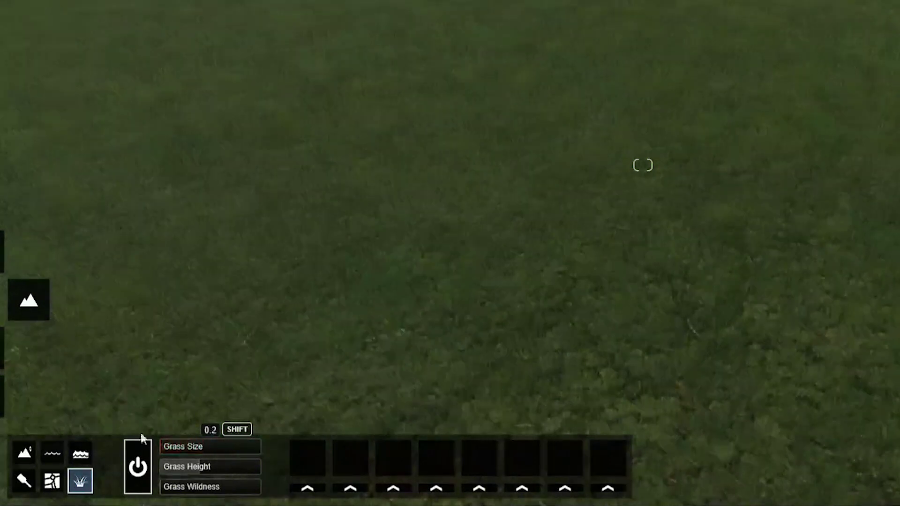
pyautogui.moveTo(214, 465)
pyautogui.mouseDown()
pyautogui.moveTo(300, 474)
pyautogui.moveTo(634, 223)
pyautogui.mouseUp()
pyautogui.moveTo(634, 223); pyautogui.dragTo(594, 202, button='right')
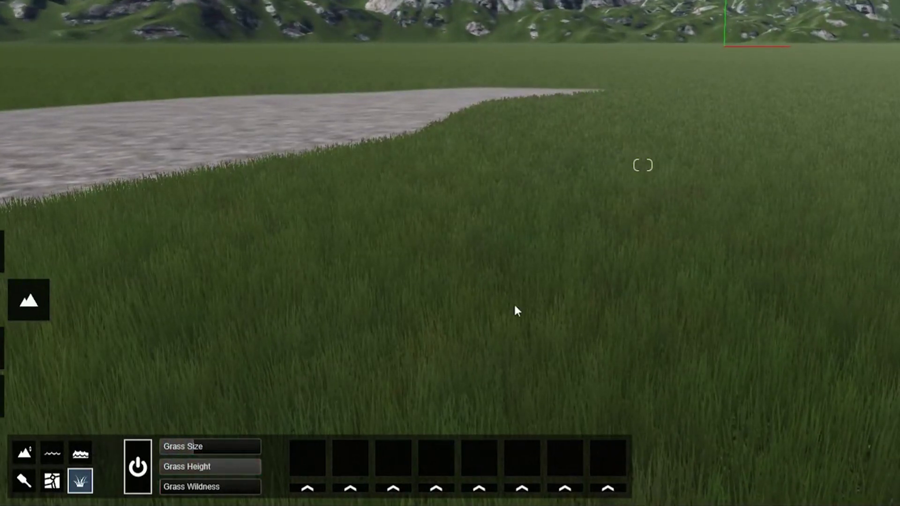
pyautogui.moveTo(514, 311); pyautogui.dragTo(515, 300, button='right')
pyautogui.moveTo(176, 487)
pyautogui.mouseDown()
pyautogui.moveTo(273, 479)
pyautogui.moveTo(238, 477)
pyautogui.mouseUp()
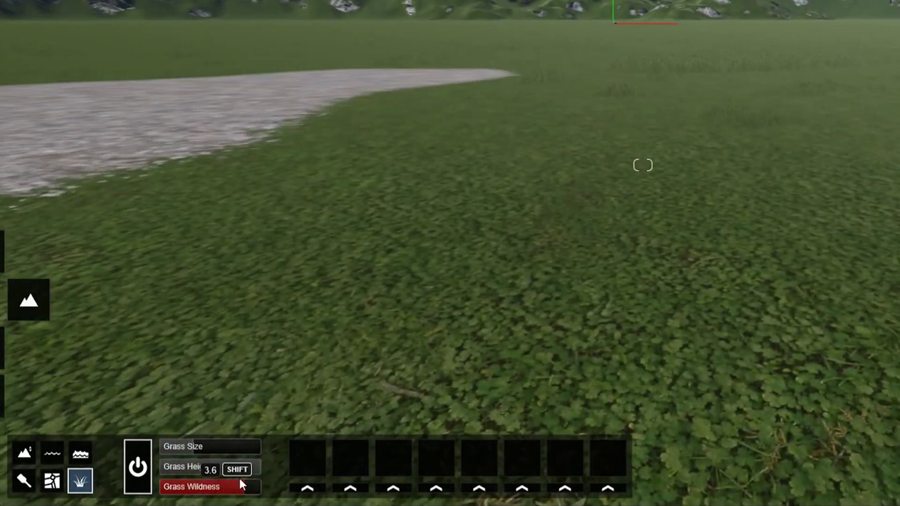
pyautogui.moveTo(413, 311); pyautogui.dragTo(328, 305, button='right')
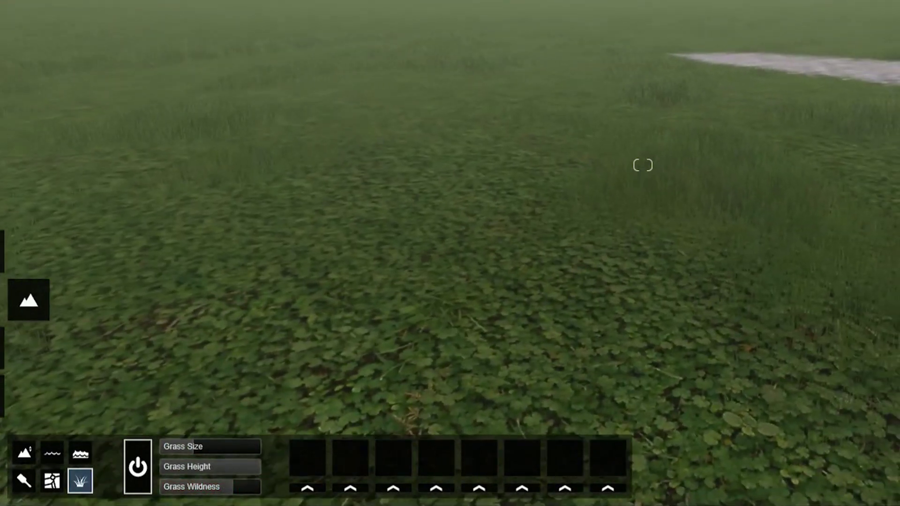
pyautogui.moveTo(642, 165); pyautogui.dragTo(450, 254, button='right')
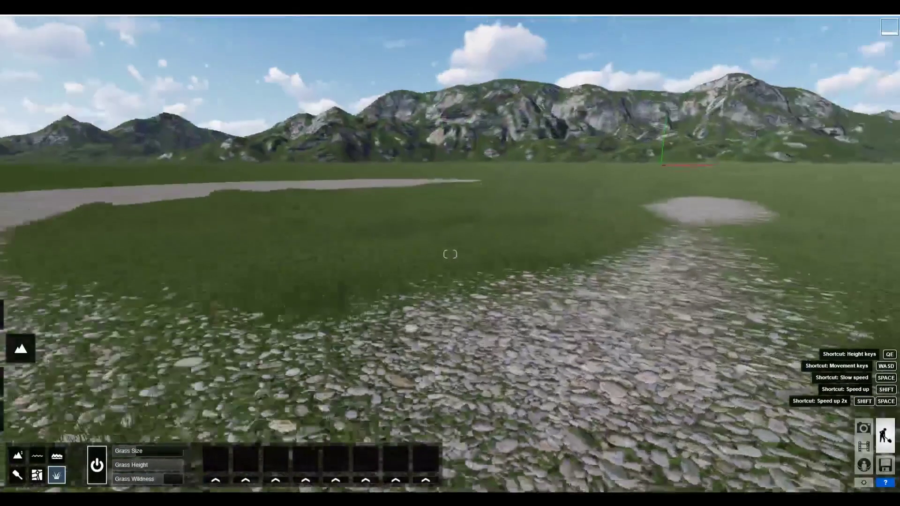
# - Lower grass wildness so the grass covers the clover, viewing from just above the lawn
pyautogui.press('e')
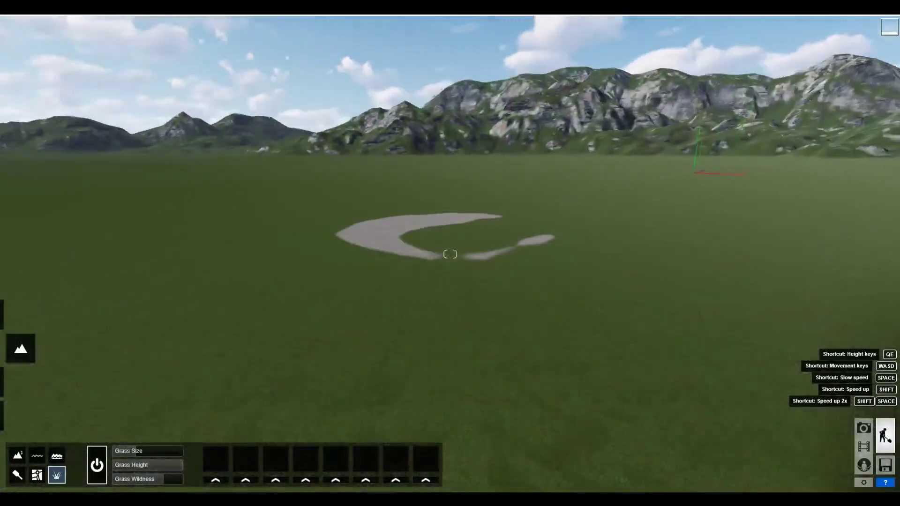
pyautogui.moveTo(450, 254); pyautogui.dragTo(450, 281, button='right')
pyautogui.press('q')
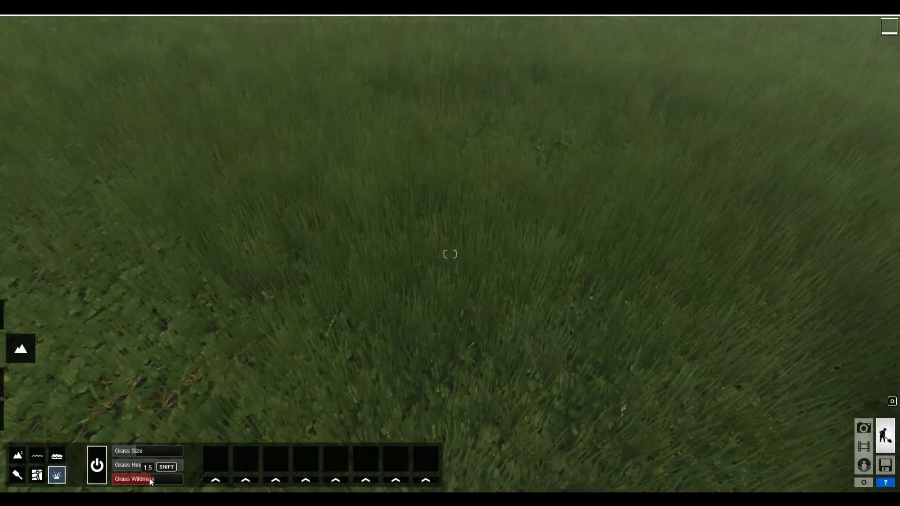
pyautogui.moveTo(149, 477); pyautogui.dragTo(123, 477)
# - Raise grass wildness to about 1.4 and inspect the field toward the mountains
pyautogui.moveTo(450, 254); pyautogui.dragTo(403, 187, button='right')
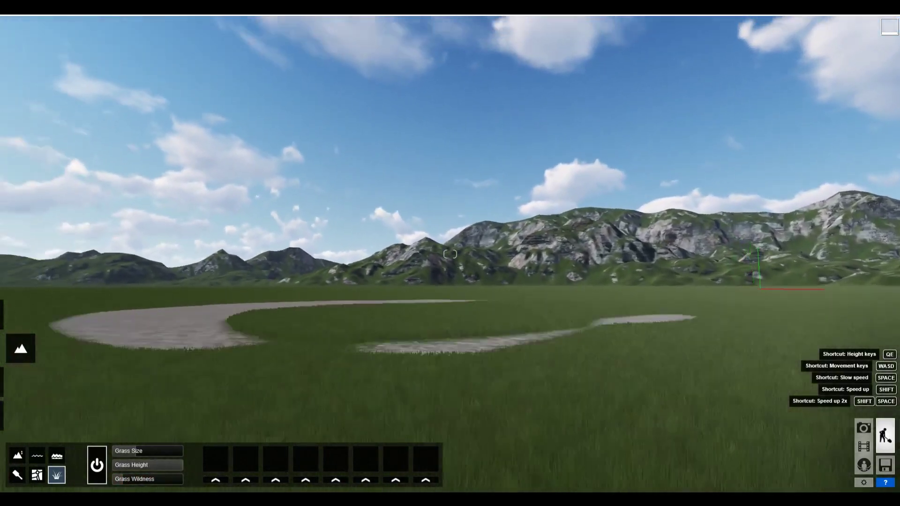
pyautogui.moveTo(450, 254); pyautogui.dragTo(450, 356, button='right')
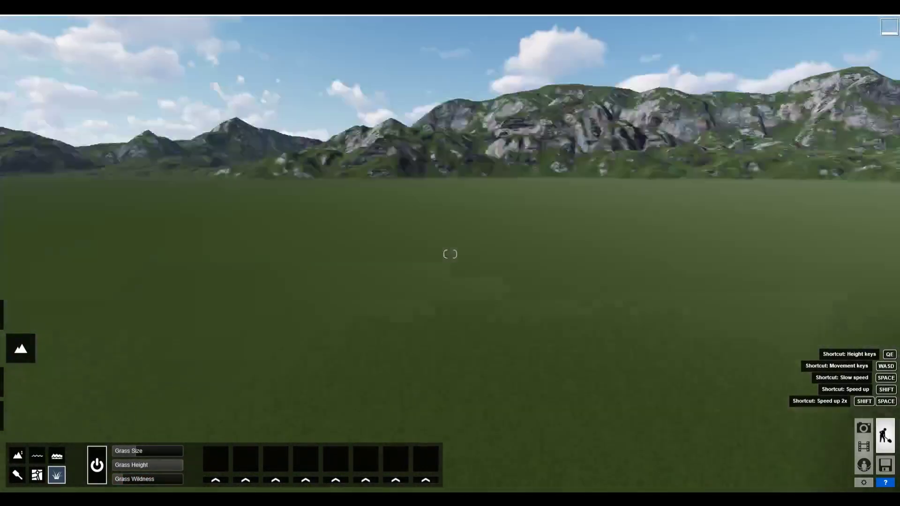
pyautogui.moveTo(450, 254); pyautogui.dragTo(450, 159, button='right')
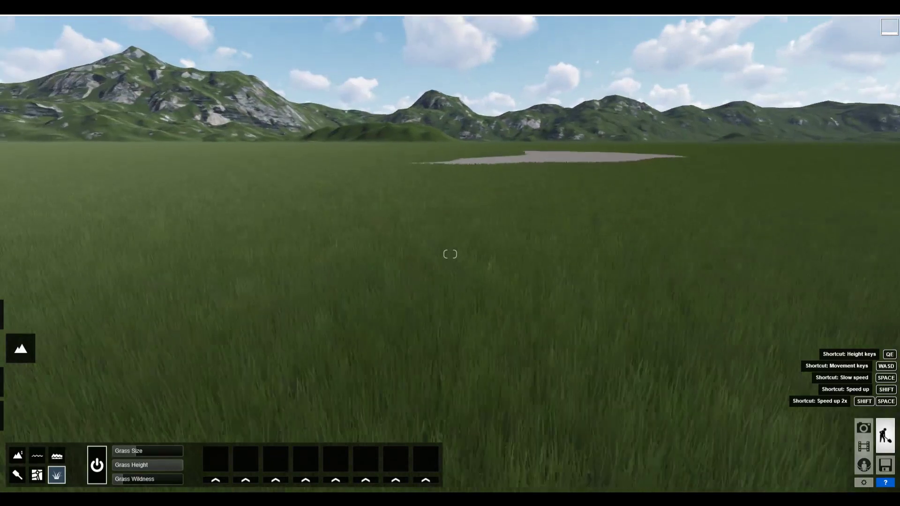
pyautogui.moveTo(450, 254); pyautogui.dragTo(412, 243, button='right')
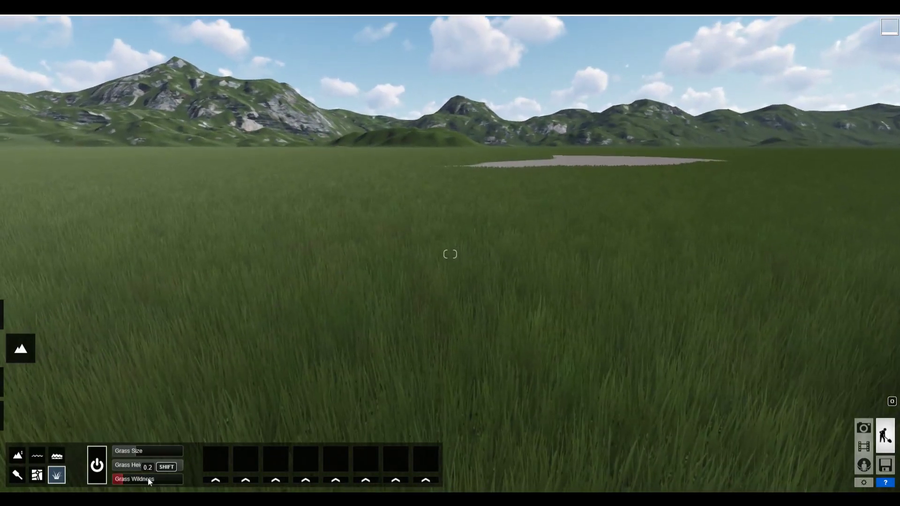
pyautogui.moveTo(128, 481); pyautogui.dragTo(144, 483)
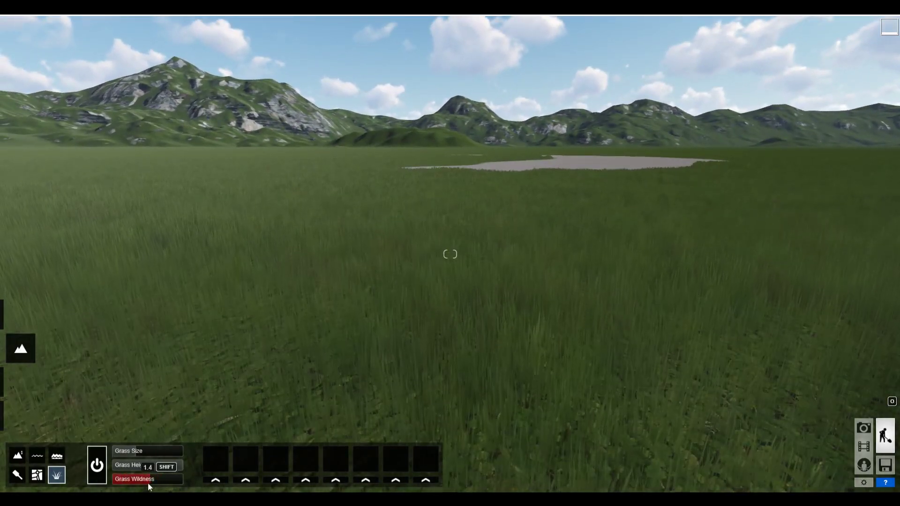
pyautogui.moveTo(142, 482); pyautogui.dragTo(93, 445, button='right')
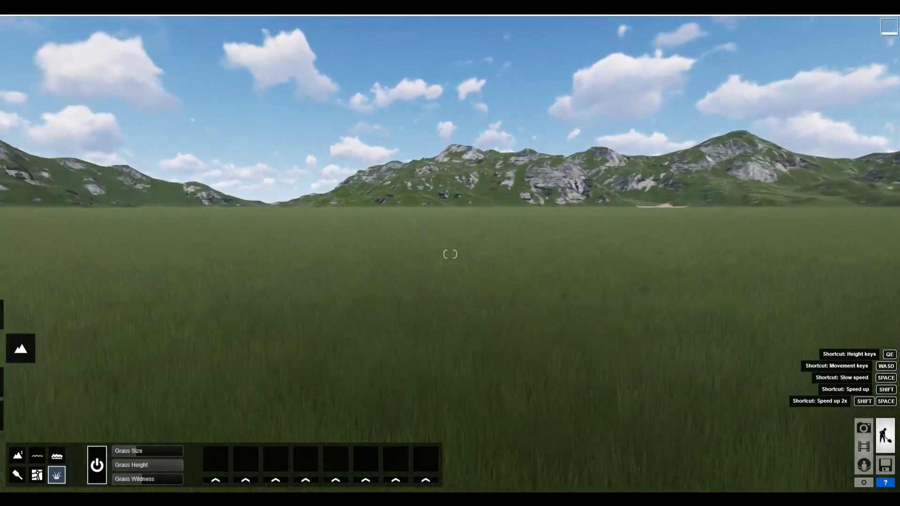
pyautogui.moveTo(450, 253); pyautogui.dragTo(450, 422, button='right')
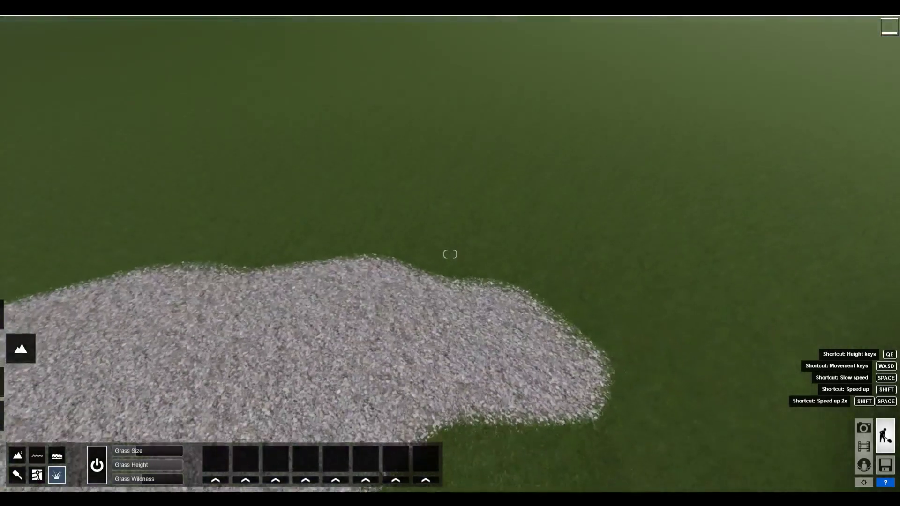
pyautogui.moveTo(450, 254); pyautogui.dragTo(450, 117, button='right')
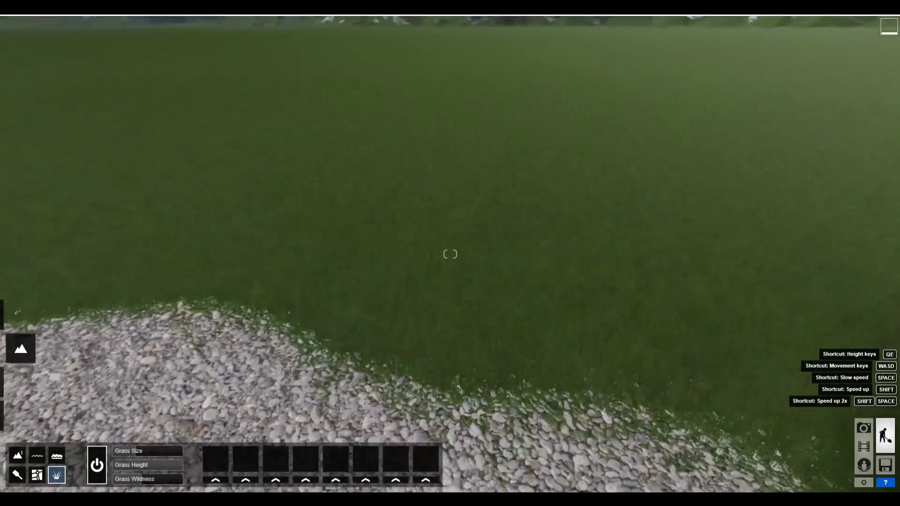
pyautogui.moveTo(450, 254); pyautogui.dragTo(450, 150, button='right')
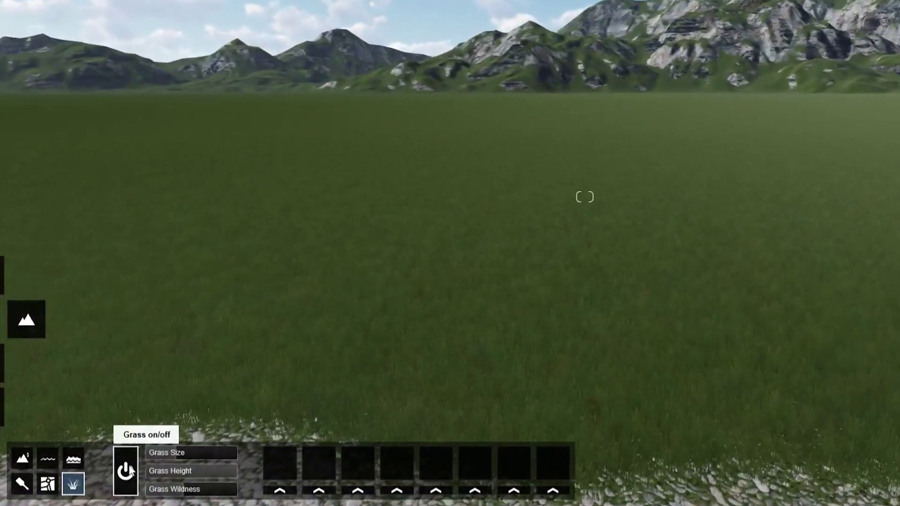
# - Add a Crocus ground-cover layer and adjust its spread, size and random size
pyautogui.click(131, 470)
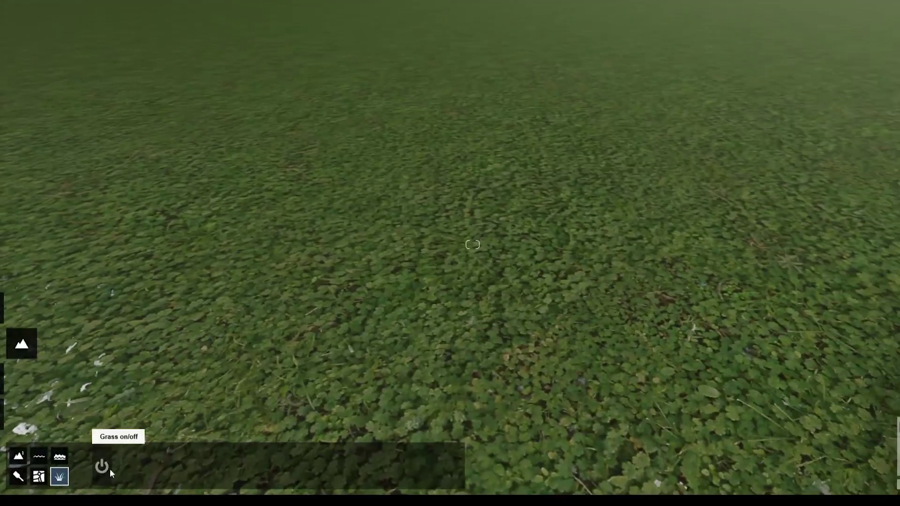
pyautogui.click(109, 468)
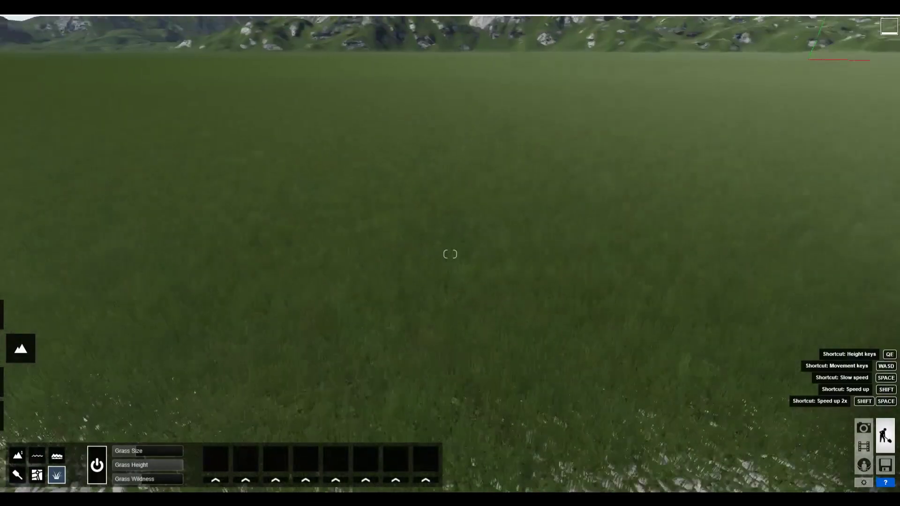
pyautogui.click(215, 459)
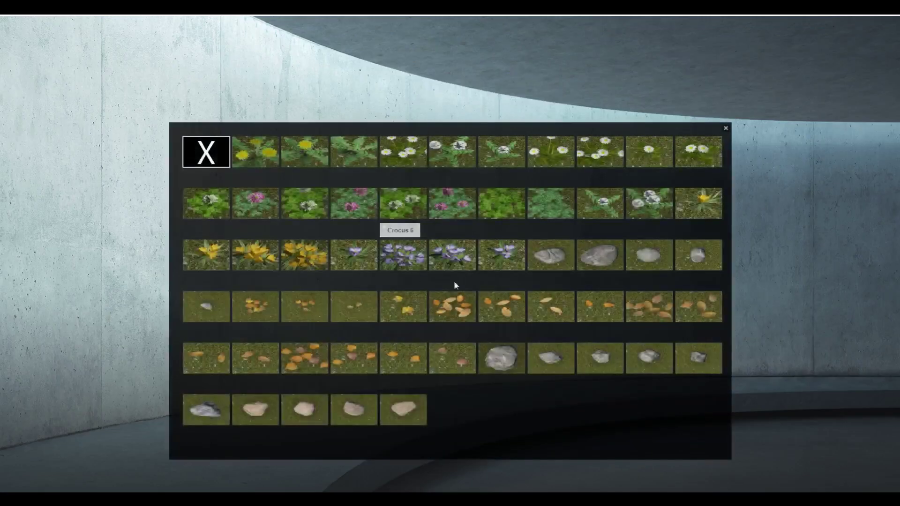
pyautogui.click(453, 257)
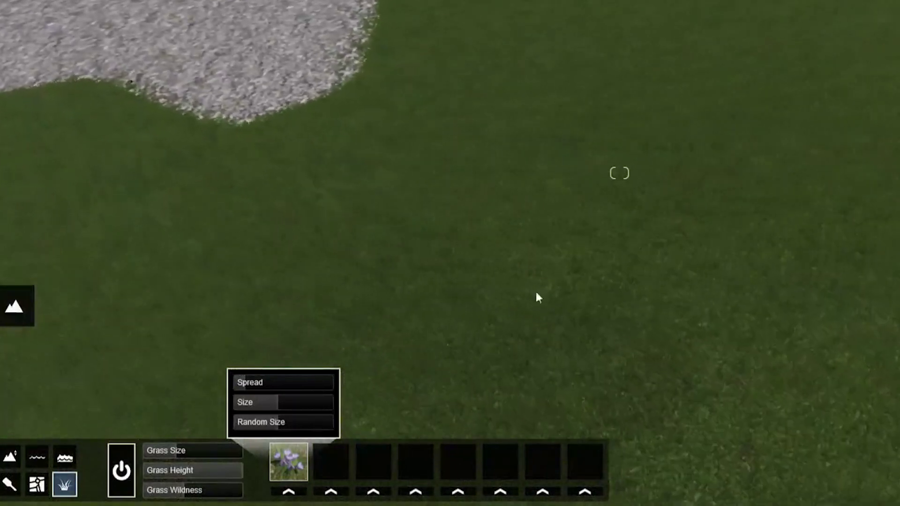
pyautogui.moveTo(248, 383)
pyautogui.mouseDown()
pyautogui.moveTo(336, 374)
pyautogui.moveTo(185, 392)
pyautogui.mouseUp()
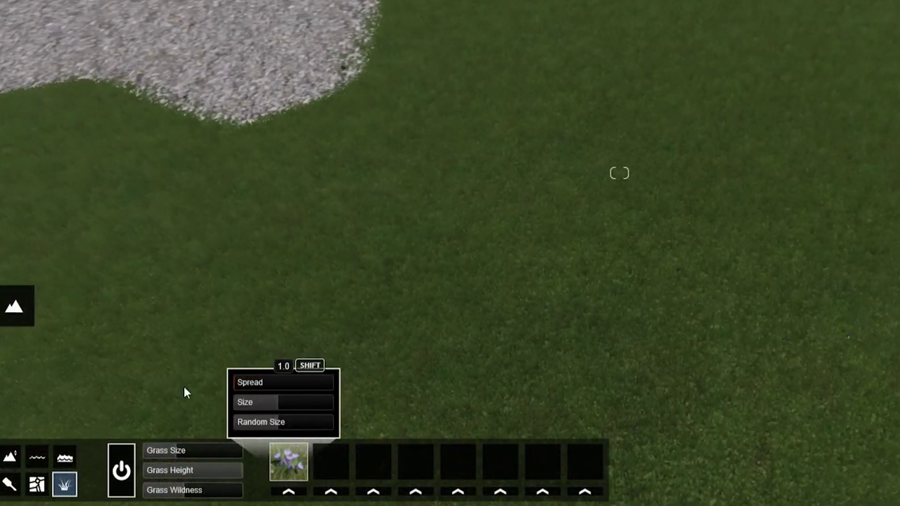
pyautogui.moveTo(262, 402); pyautogui.dragTo(406, 399)
pyautogui.moveTo(310, 420); pyautogui.dragTo(395, 411)
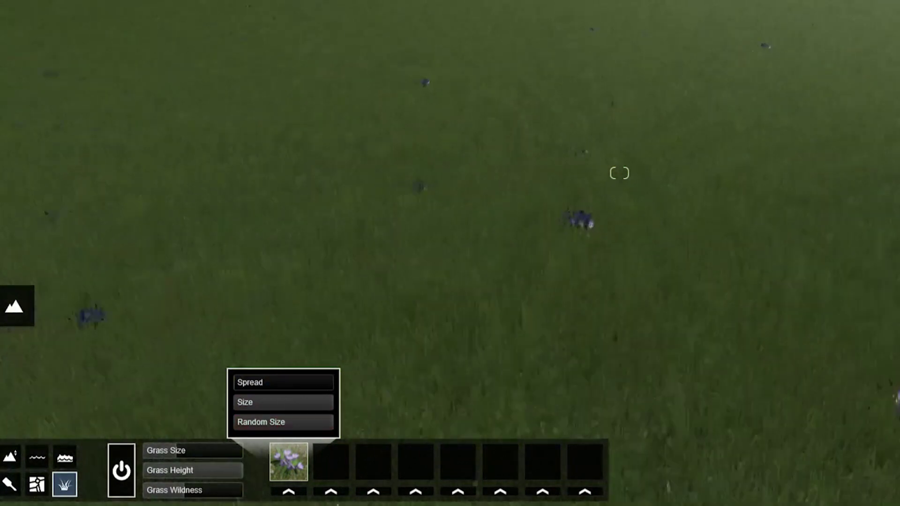
pyautogui.moveTo(321, 380)
pyautogui.mouseDown()
pyautogui.moveTo(235, 382)
pyautogui.moveTo(294, 381)
pyautogui.mouseUp()
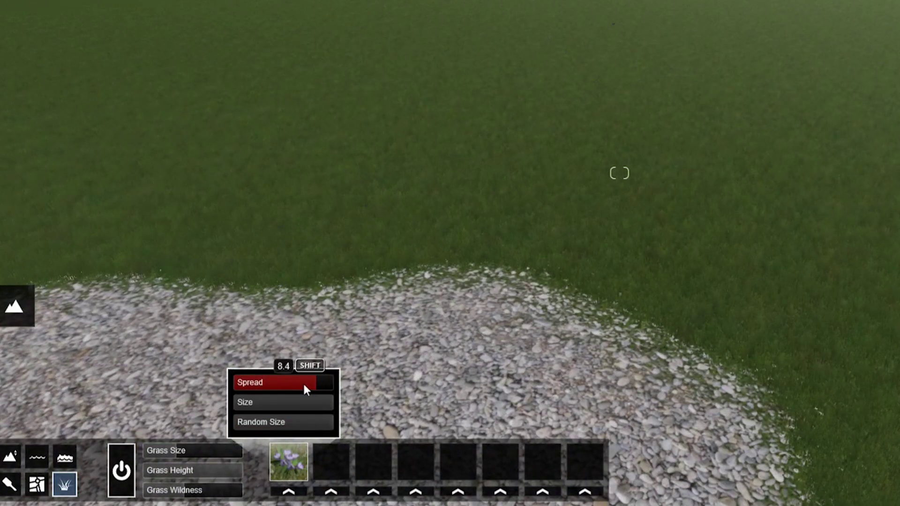
# - Add a Stone grey 6 layer with smaller, randomised stone sizes and view them from above
pyautogui.click(336, 491)
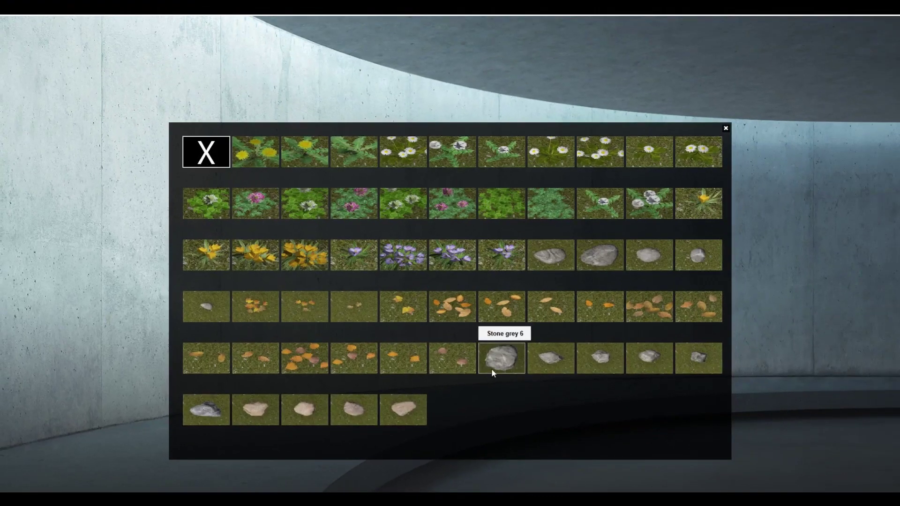
pyautogui.click(491, 369)
pyautogui.moveTo(237, 415)
pyautogui.mouseDown()
pyautogui.moveTo(251, 416)
pyautogui.moveTo(209, 431)
pyautogui.moveTo(196, 408)
pyautogui.mouseUp()
pyautogui.click(261, 430)
pyautogui.press('s')
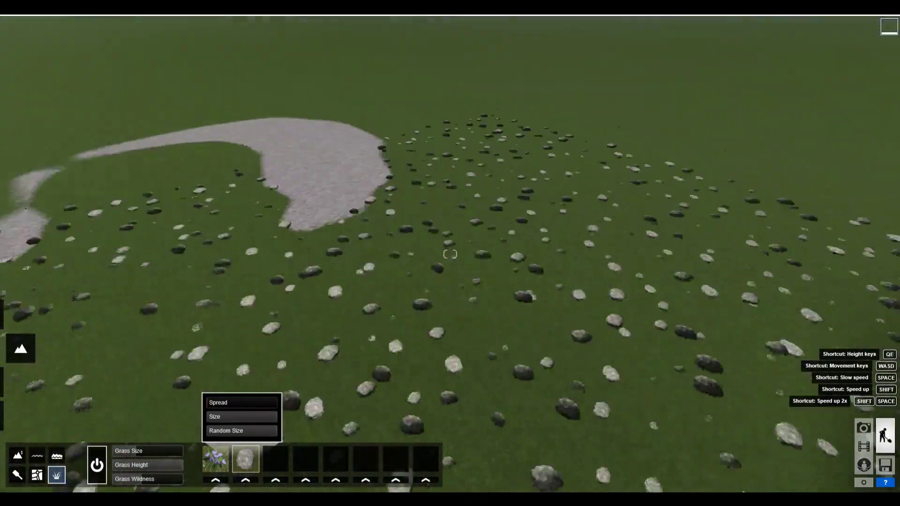
pyautogui.moveTo(450, 254); pyautogui.dragTo(450, 254, button='right')
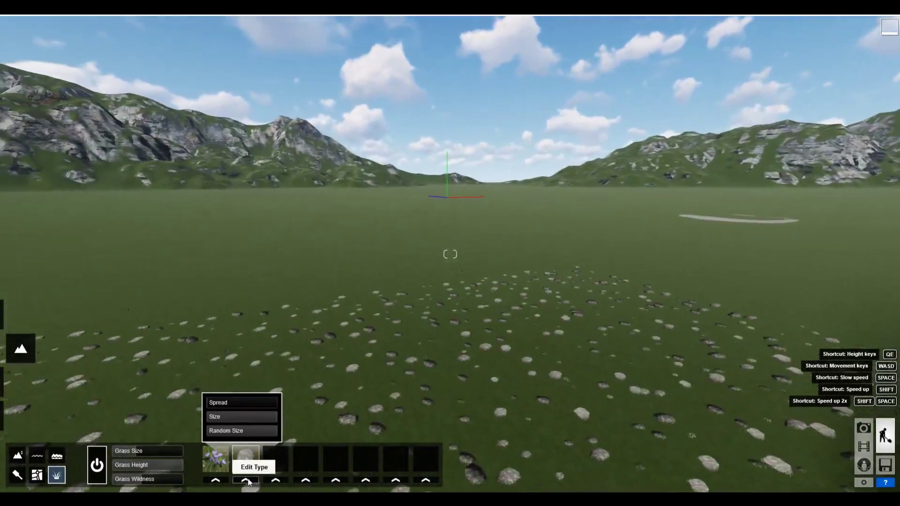
pyautogui.click(246, 459)
# - Clear the stone and crocus foliage slots and fly over the plain grass field
pyautogui.click(218, 152)
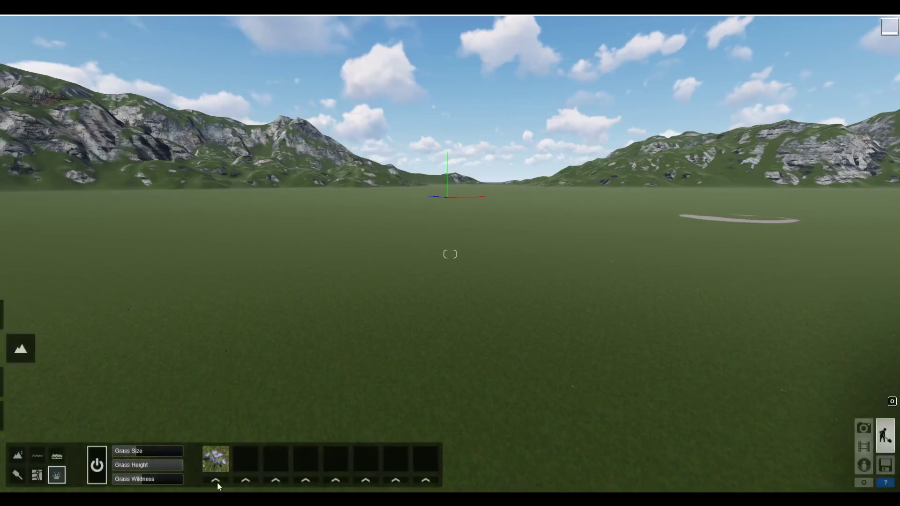
pyautogui.click(218, 479)
pyautogui.click(214, 164)
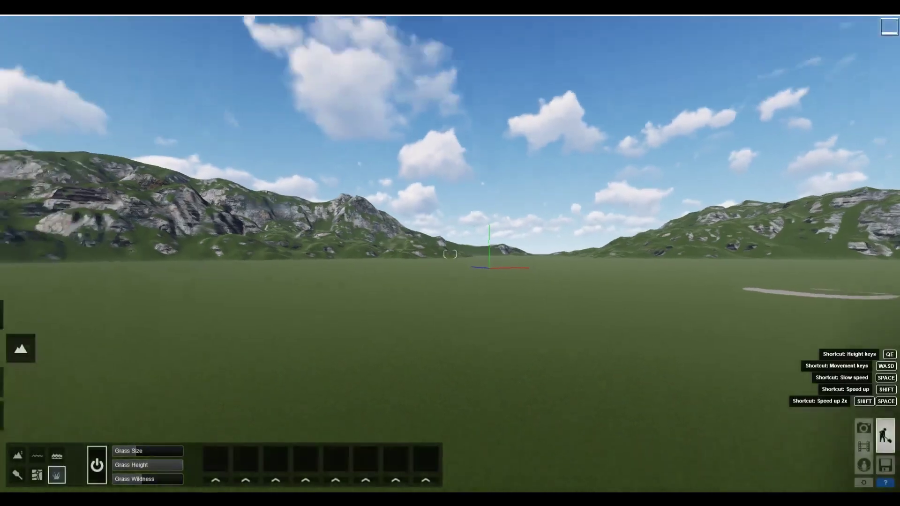
pyautogui.moveTo(450, 253); pyautogui.dragTo(450, 254, button='right')
pyautogui.press('w')
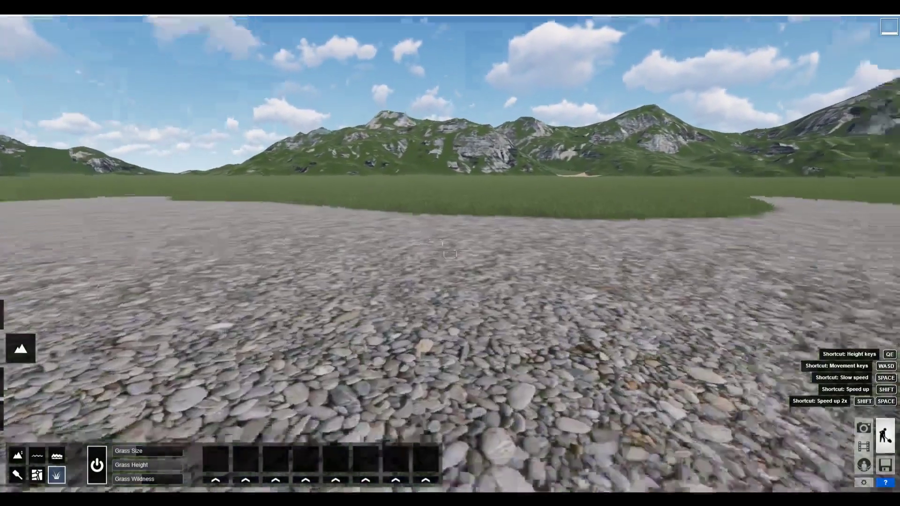
pyautogui.moveTo(450, 254); pyautogui.dragTo(321, 395, button='right')
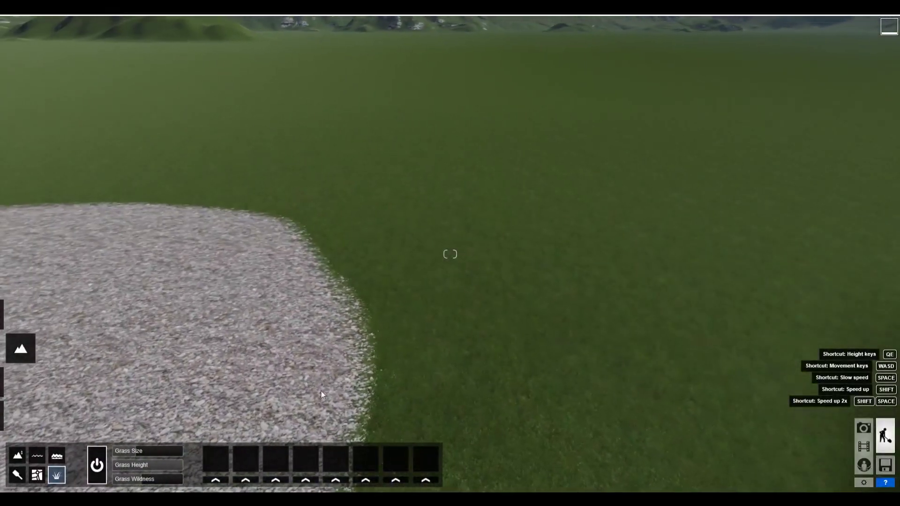
pyautogui.press('w')
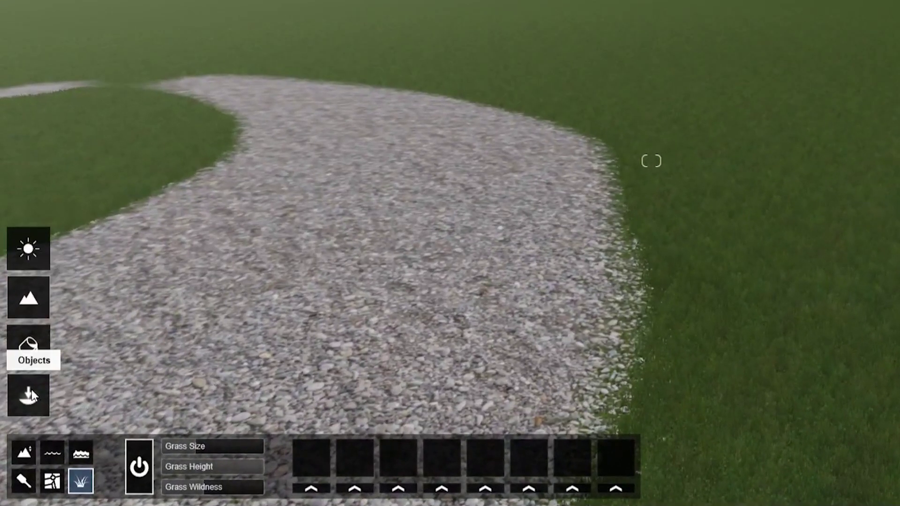
# - Open the Nature Library from Objects mode and show page 2 of the grasses
pyautogui.click(31, 390)
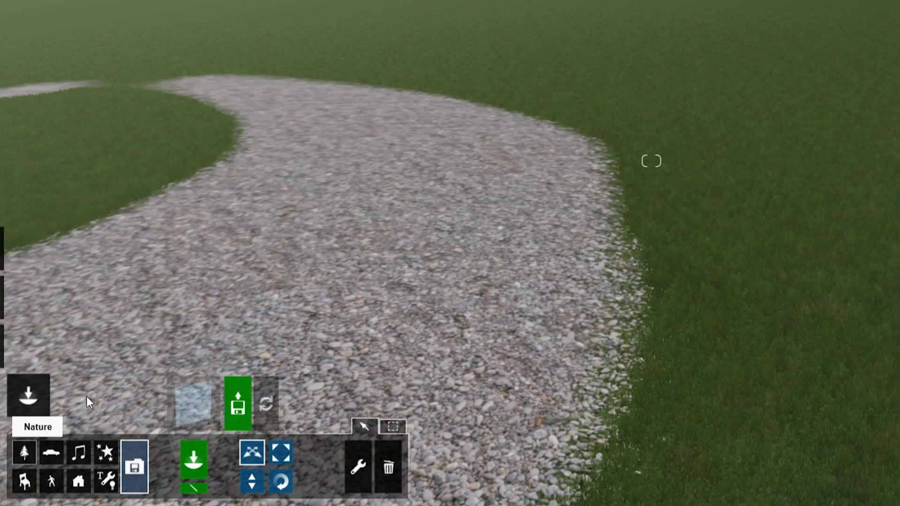
pyautogui.click(34, 450)
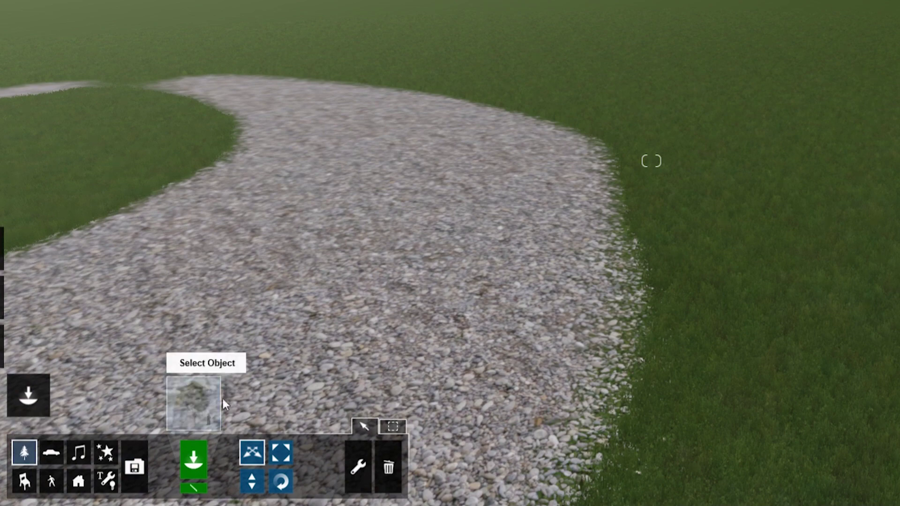
pyautogui.click(206, 403)
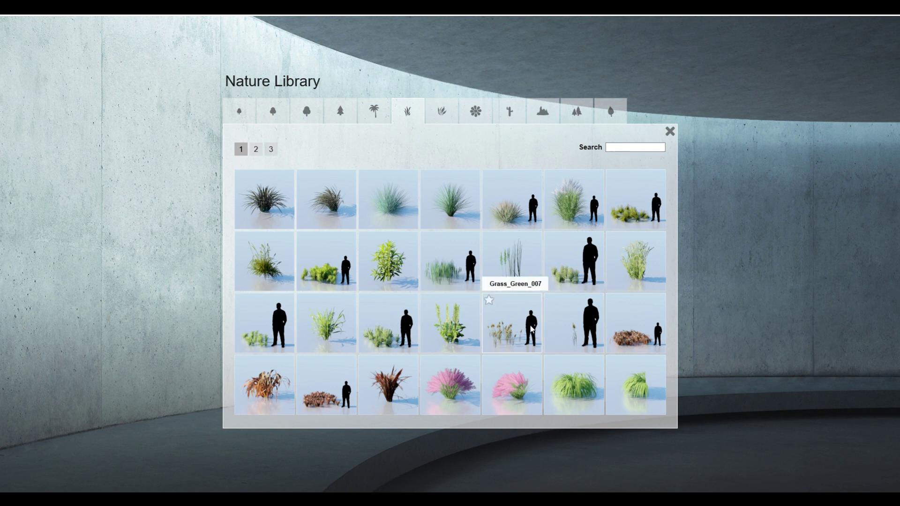
pyautogui.click(259, 152)
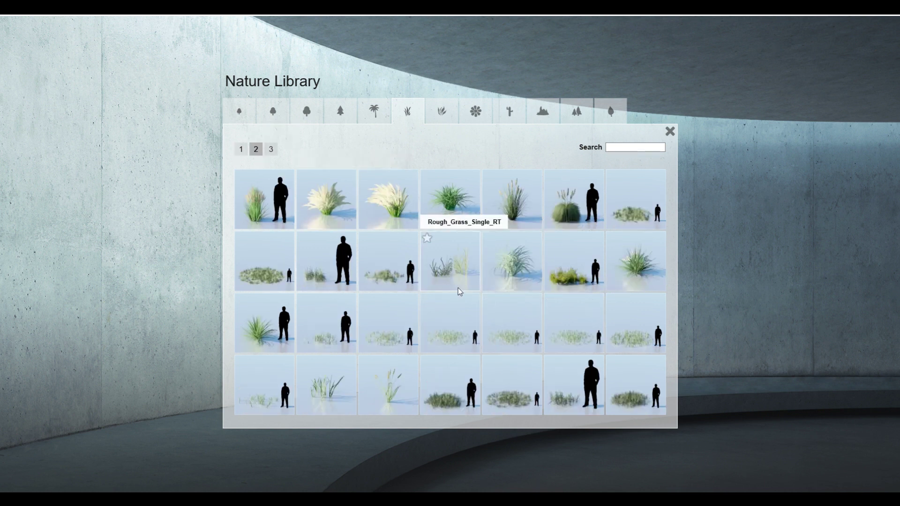
# - Place a WildGrass_Cluster_RT beside the path and raise its Green selection hue to about 1.6
pyautogui.click(514, 404)
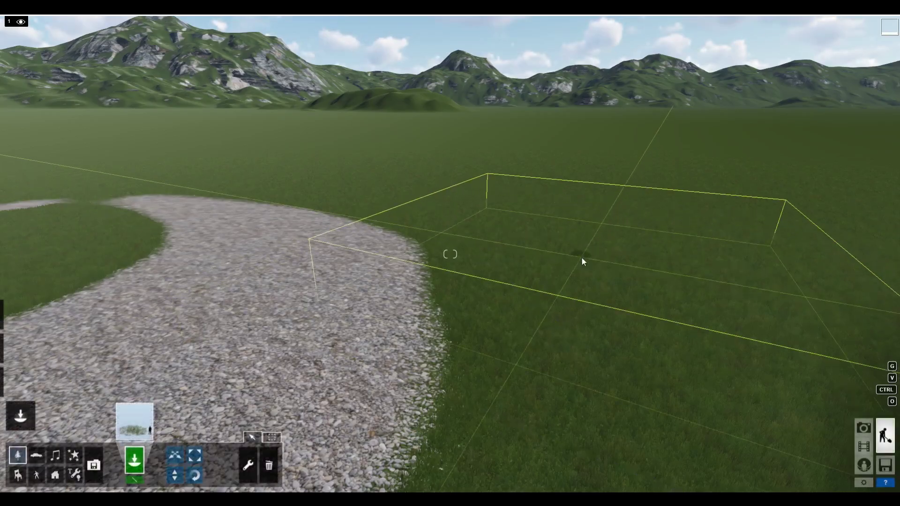
pyautogui.moveTo(583, 263); pyautogui.dragTo(583, 281, button='right')
pyautogui.press('w')
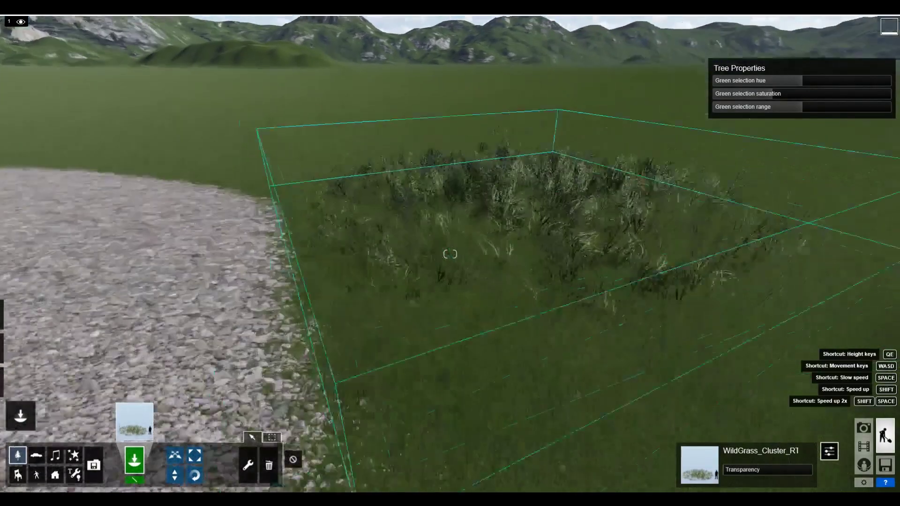
pyautogui.moveTo(450, 254); pyautogui.dragTo(449, 234, button='right')
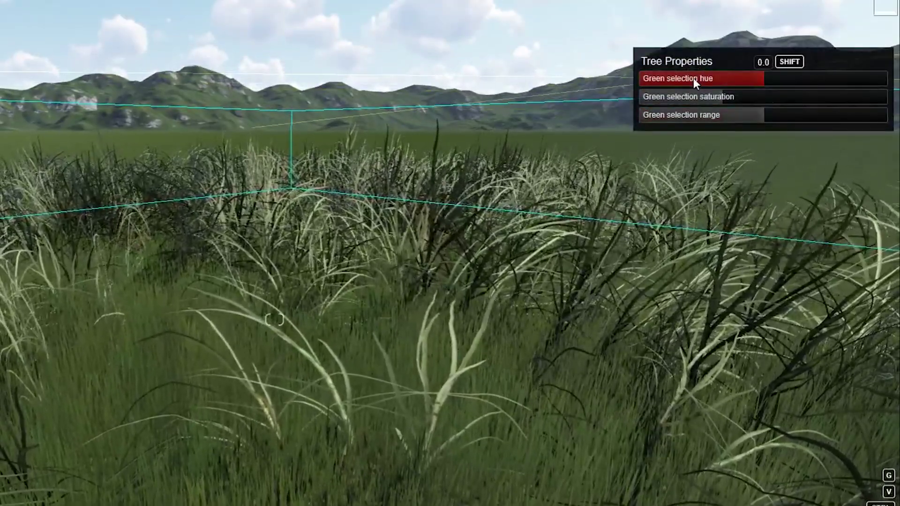
pyautogui.keyDown('shift'); pyautogui.moveTo(693, 78); pyautogui.dragTo(638, 76); pyautogui.keyUp('shift')
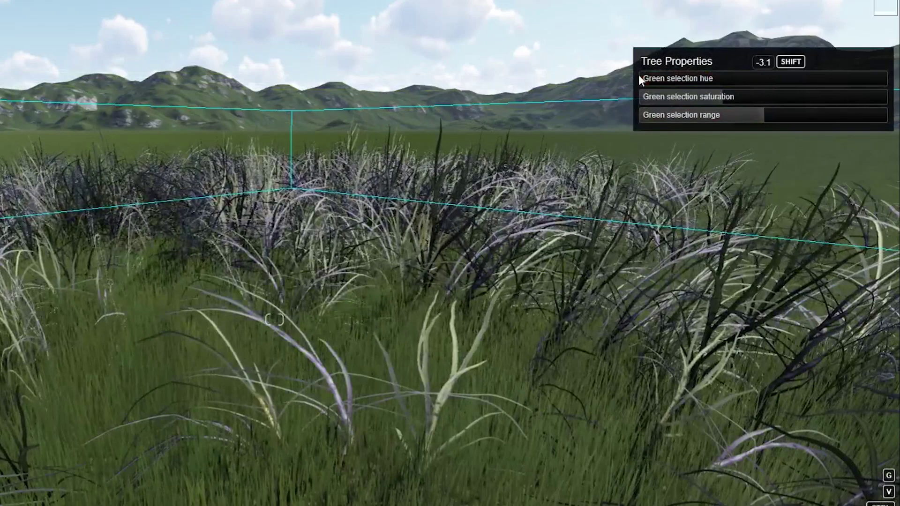
pyautogui.moveTo(759, 80)
pyautogui.keyDown('shift'); pyautogui.mouseDown()
pyautogui.moveTo(791, 97)
pyautogui.moveTo(675, 100)
pyautogui.mouseUp(); pyautogui.keyUp('shift')
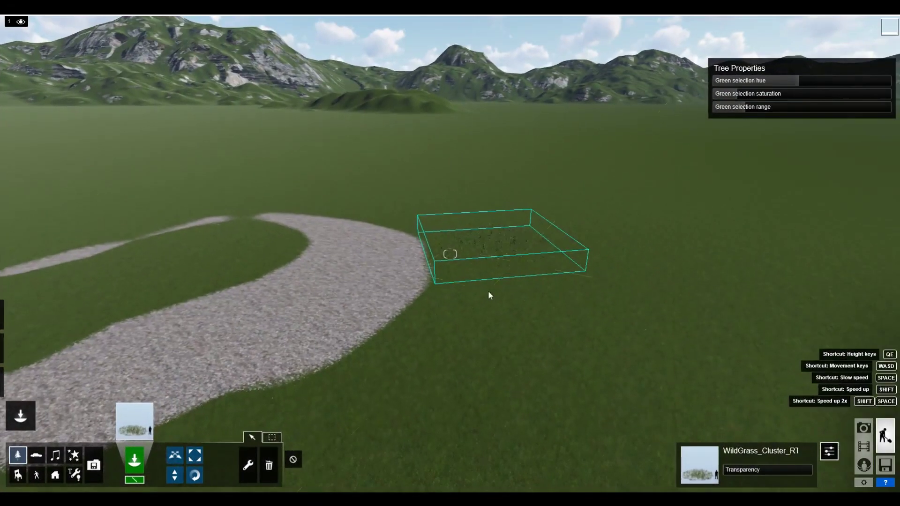
pyautogui.scroll(-5, 487, 287)
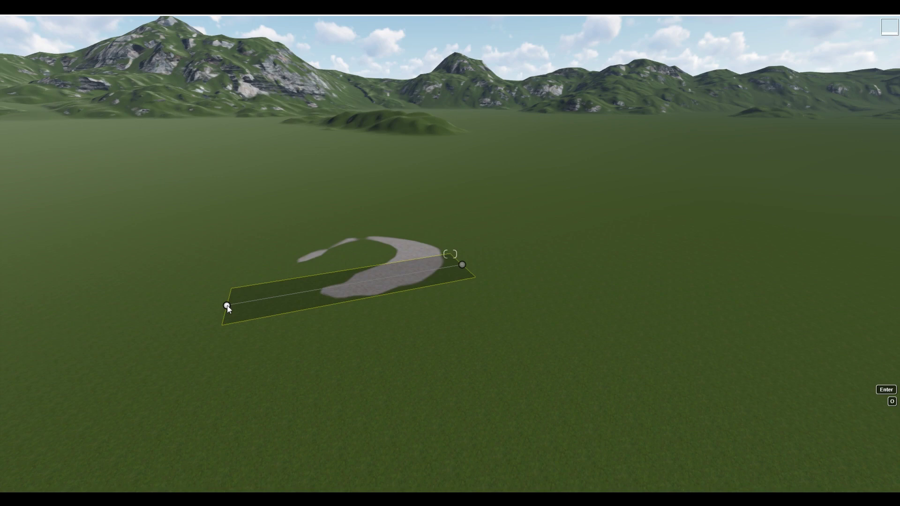
# - Set the strip's far end, then raise and thin the number of wild grass clusters along it
pyautogui.click(227, 306)
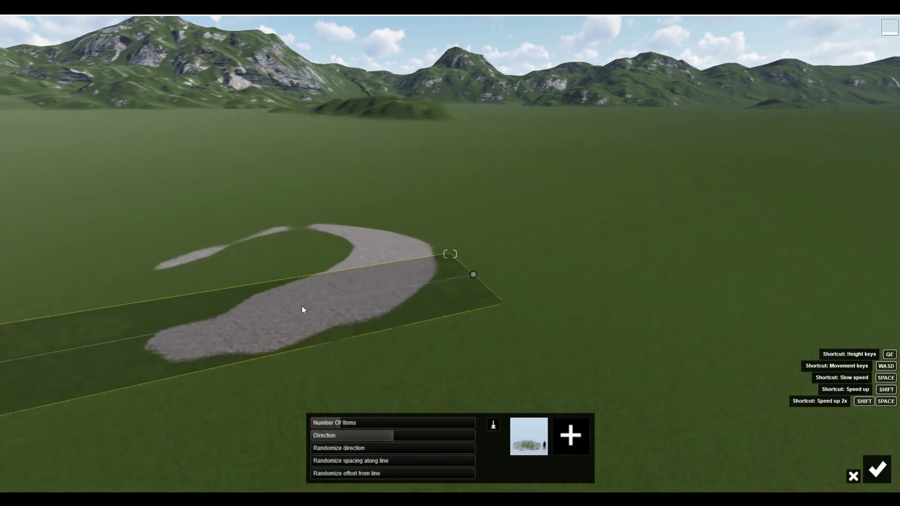
pyautogui.scroll(5, 302, 305)
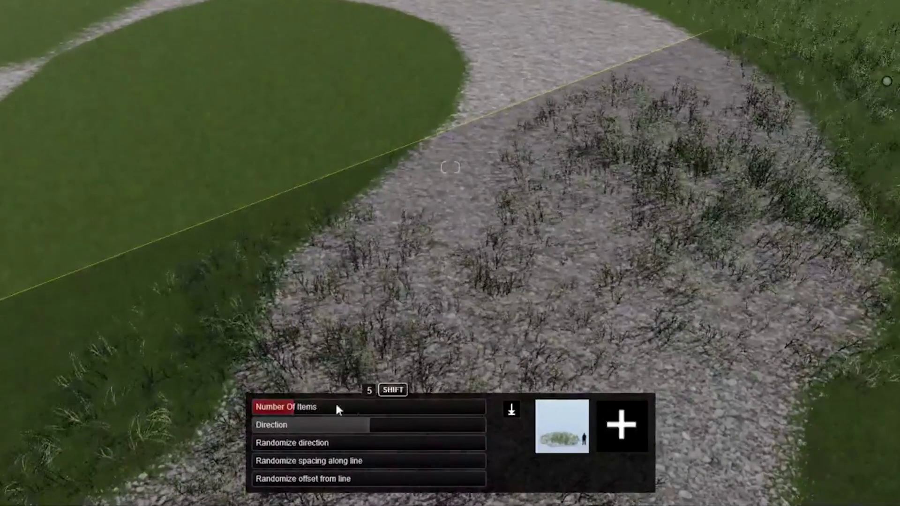
pyautogui.moveTo(336, 401); pyautogui.dragTo(503, 383)
pyautogui.moveTo(442, 390); pyautogui.dragTo(321, 392)
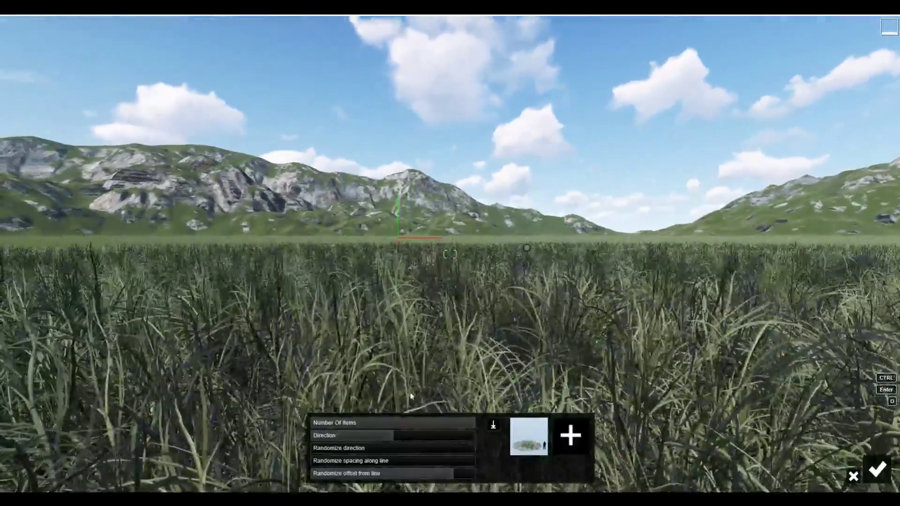
# - Set the grass clusters' Direction to -57° and Randomize direction to 0.5
pyautogui.moveTo(386, 436); pyautogui.dragTo(463, 436)
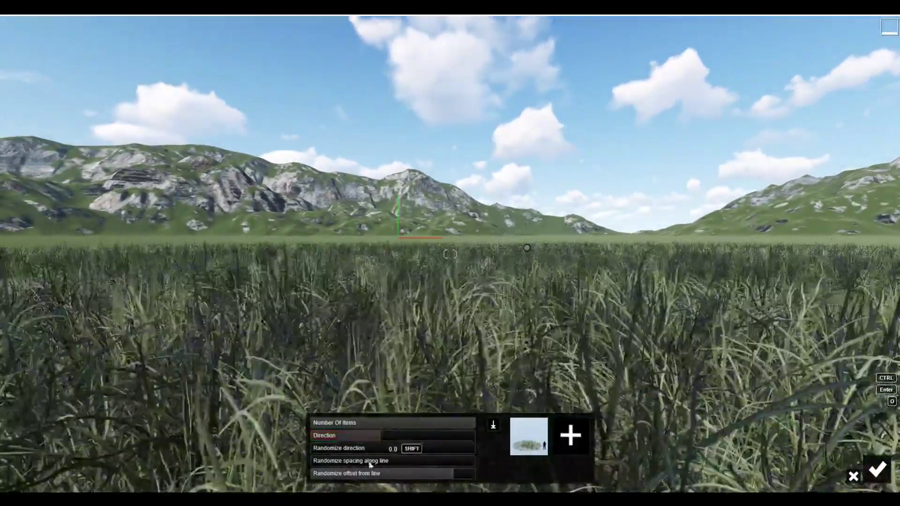
pyautogui.moveTo(422, 448); pyautogui.dragTo(461, 447)
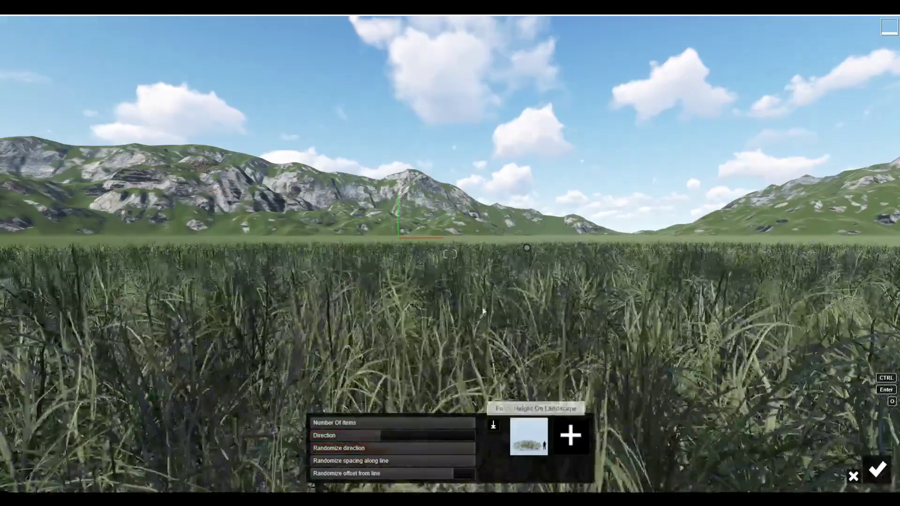
pyautogui.moveTo(461, 375); pyautogui.dragTo(461, 403, button='right')
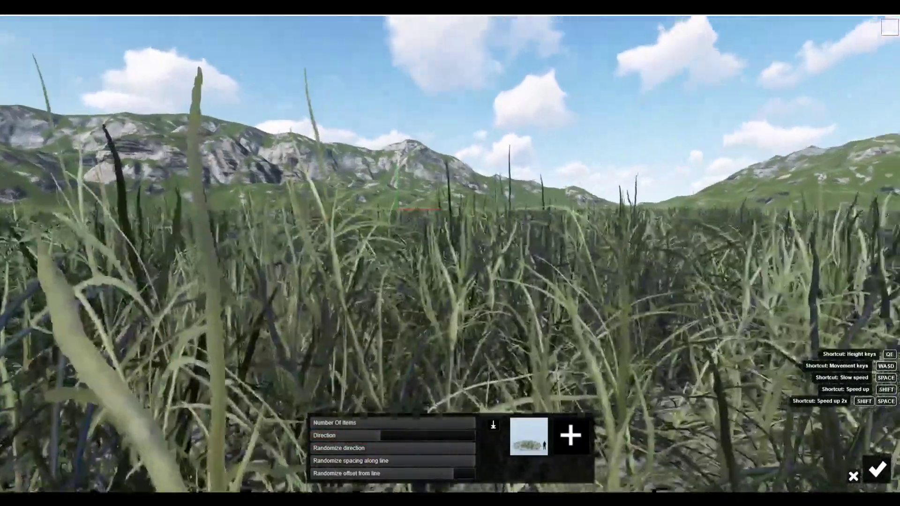
pyautogui.moveTo(450, 253); pyautogui.dragTo(450, 197, button='right')
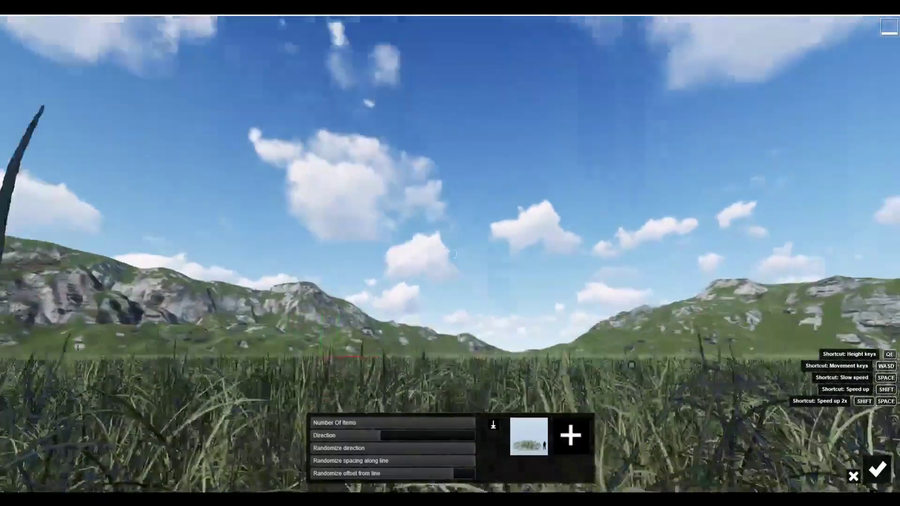
# - Fly around the grass patch to inspect the rotated clusters up close and from afar
pyautogui.moveTo(450, 253)
pyautogui.mouseDown(button='right')
pyautogui.moveTo(450, 356)
pyautogui.moveTo(489, 256)
pyautogui.moveTo(450, 197)
pyautogui.mouseUp(button='right')
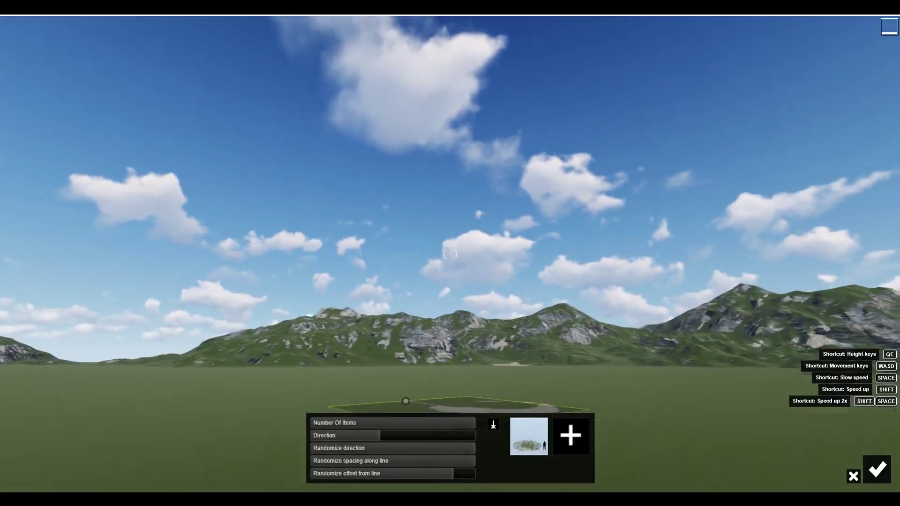
pyautogui.moveTo(450, 254); pyautogui.dragTo(450, 365, button='right')
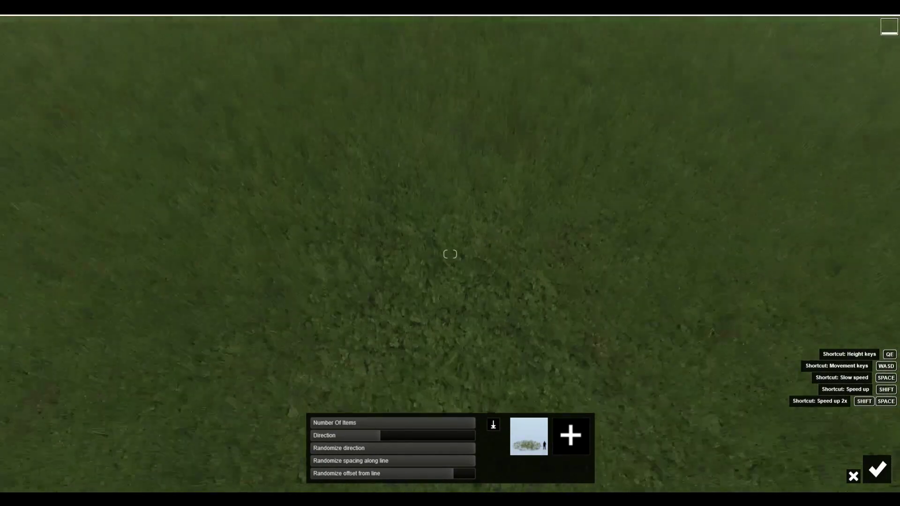
pyautogui.moveTo(450, 254); pyautogui.dragTo(450, 216, button='right')
pyautogui.moveTo(450, 254); pyautogui.dragTo(418, 311, button='right')
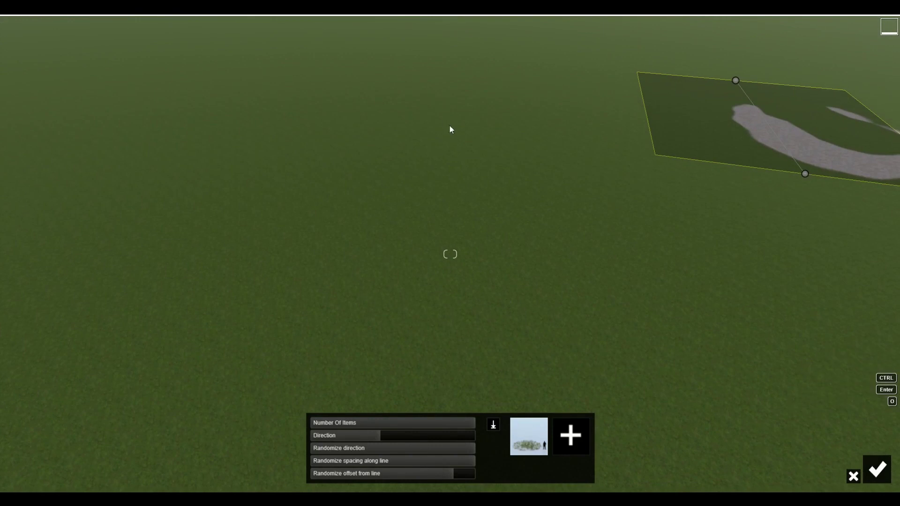
pyautogui.moveTo(451, 130); pyautogui.dragTo(515, 75, button='right')
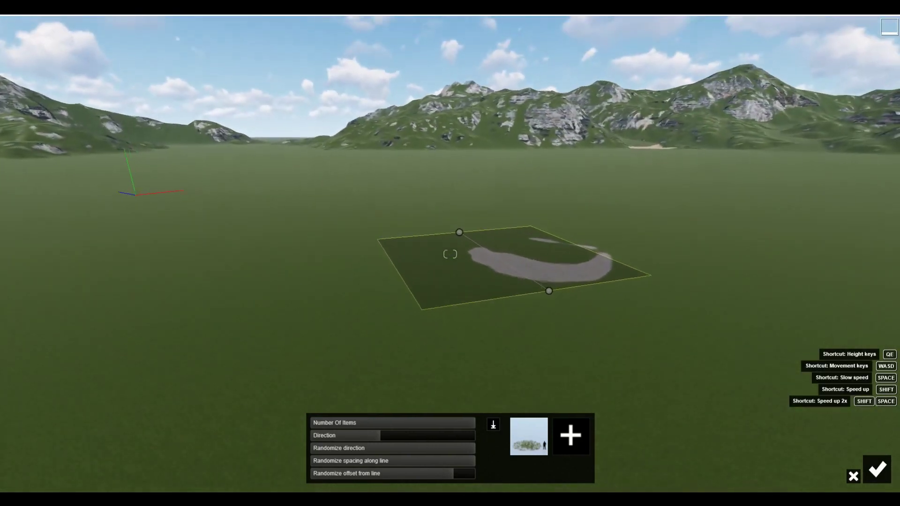
pyautogui.press('w')
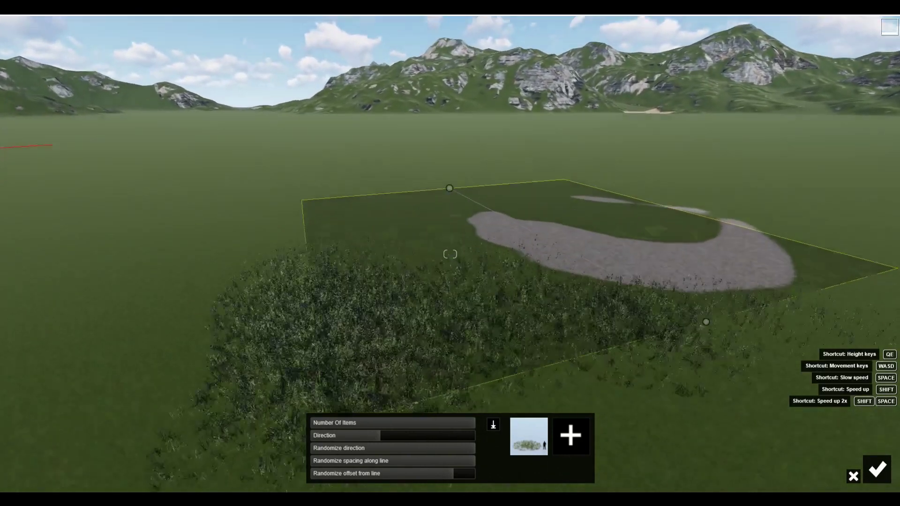
pyautogui.moveTo(450, 254)
pyautogui.mouseDown(button='right')
pyautogui.moveTo(450, 300)
pyautogui.moveTo(449, 281)
pyautogui.mouseUp(button='right')
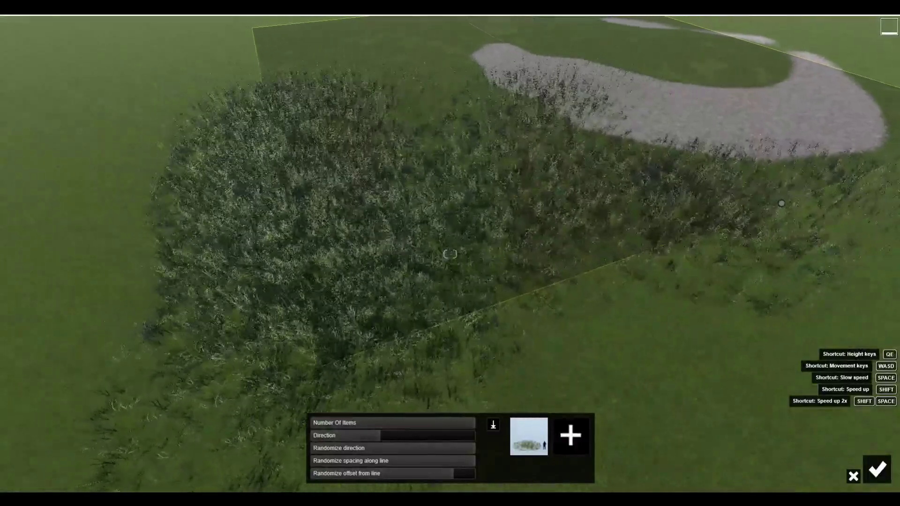
pyautogui.press('s')
pyautogui.moveTo(450, 254); pyautogui.dragTo(505, 170, button='right')
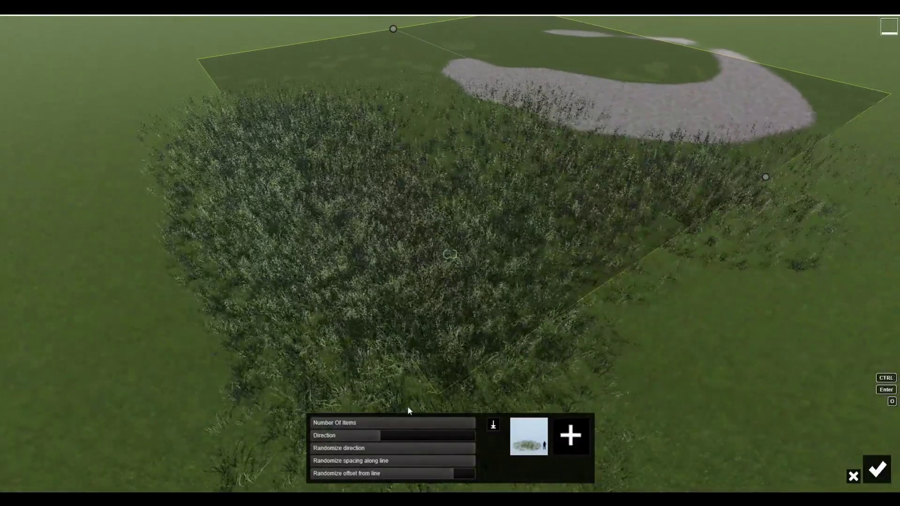
pyautogui.click(574, 443)
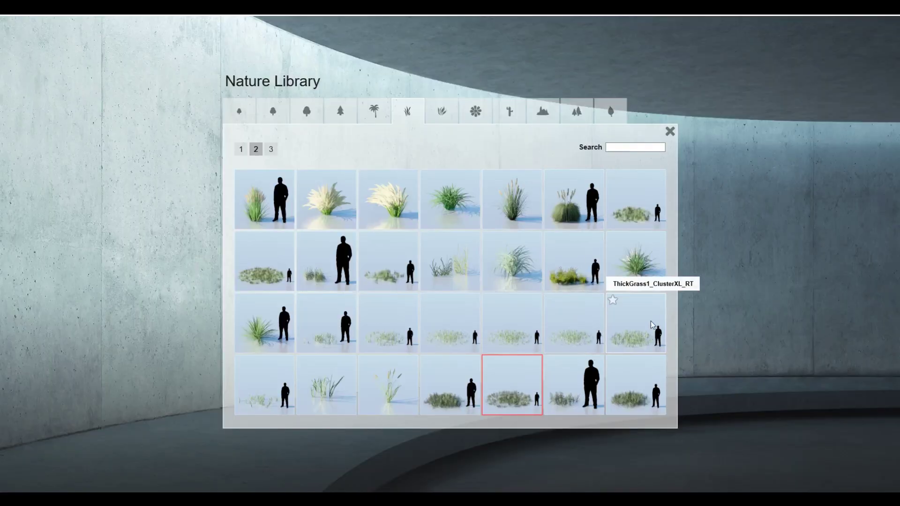
# - Add a second wild grass cluster model and lower Number Of Items to about 40%
pyautogui.click(631, 202)
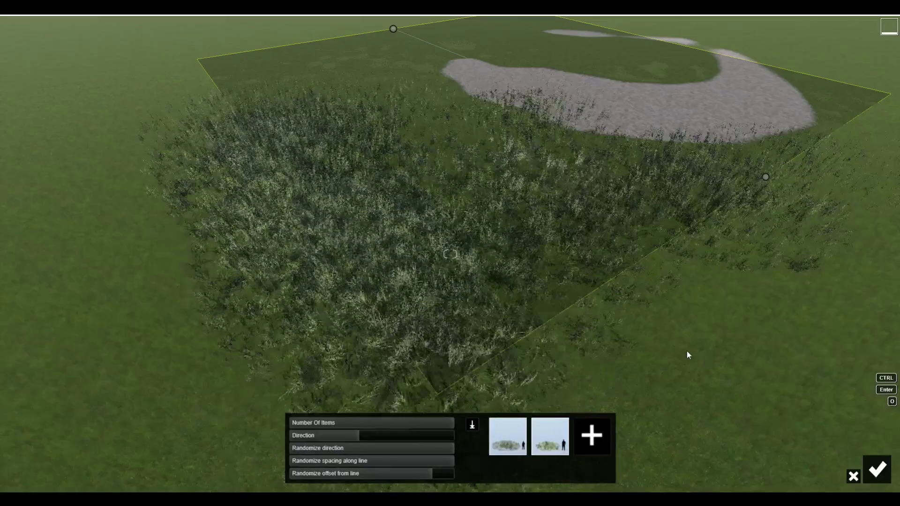
pyautogui.click(367, 424)
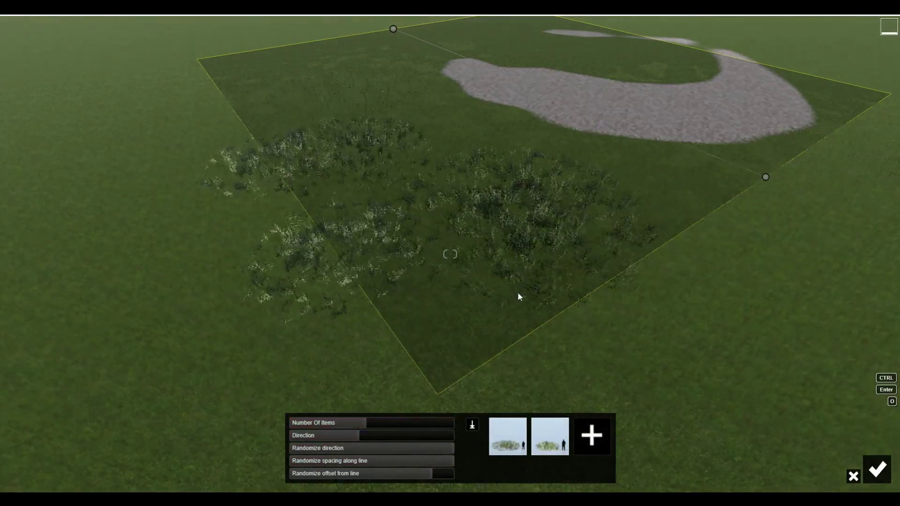
pyautogui.press('w')
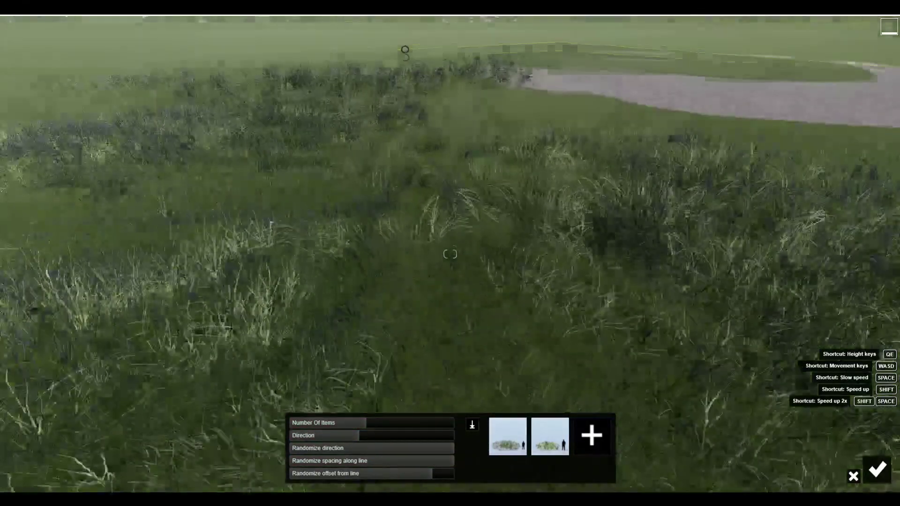
pyautogui.moveTo(518, 328); pyautogui.dragTo(518, 296, button='right')
pyautogui.press('e')
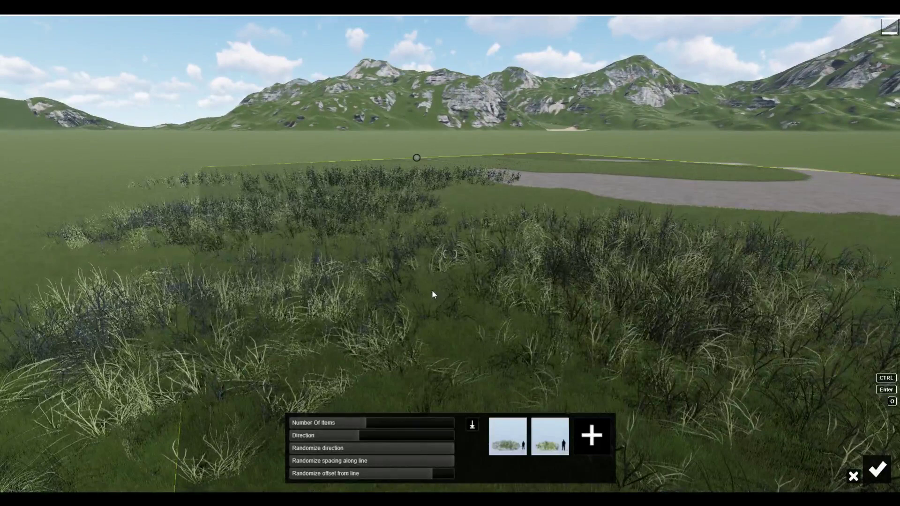
pyautogui.press('d')
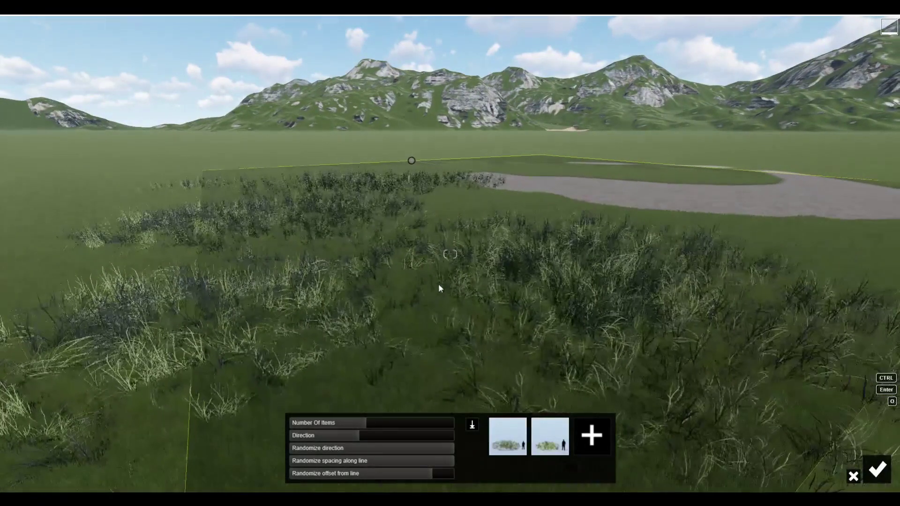